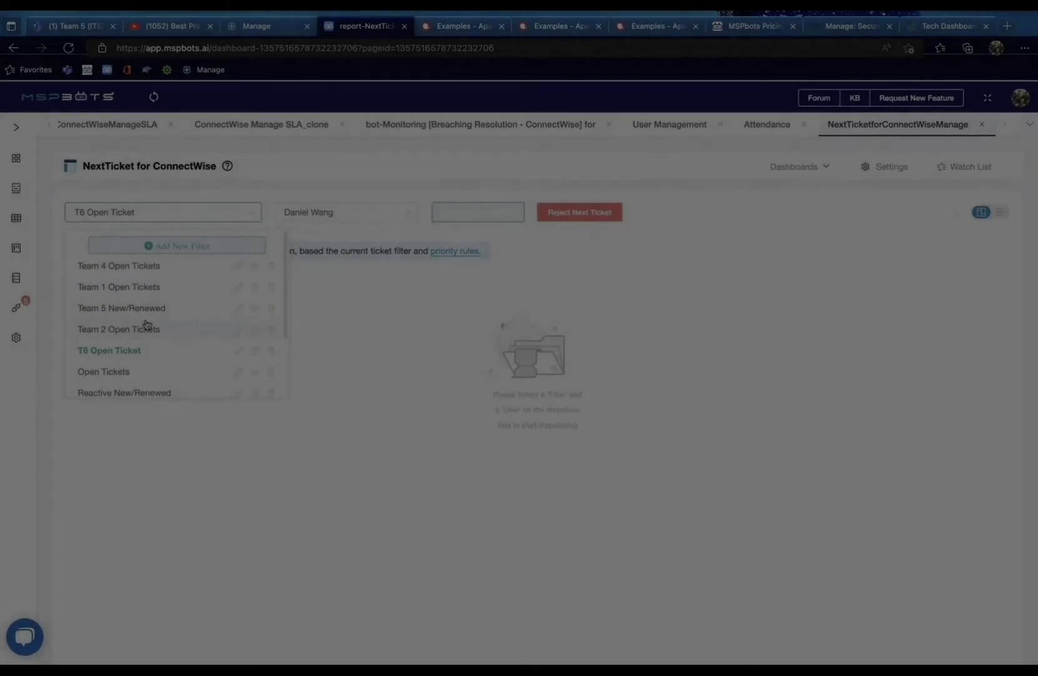
Step: Browse the filter list, keep T6 Open Ticket, and view its top ticket worth 112746 points
scroll(131, 290, "down", 1)
scroll(131, 290, "down", 1)
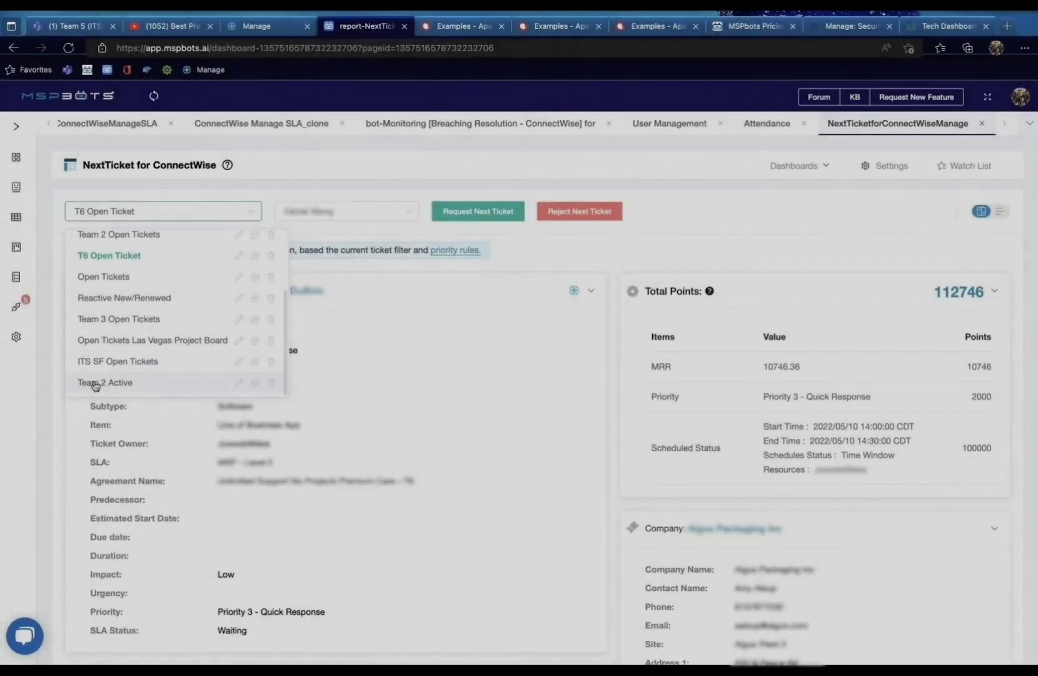
scroll(110, 322, "up", 2)
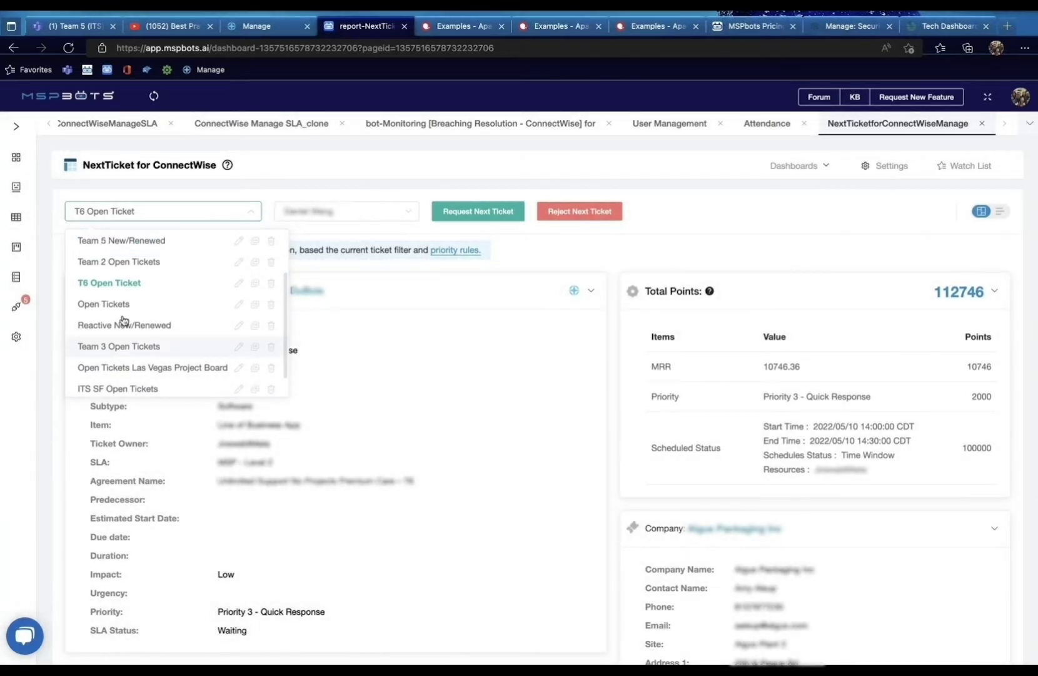
left_click(313, 182)
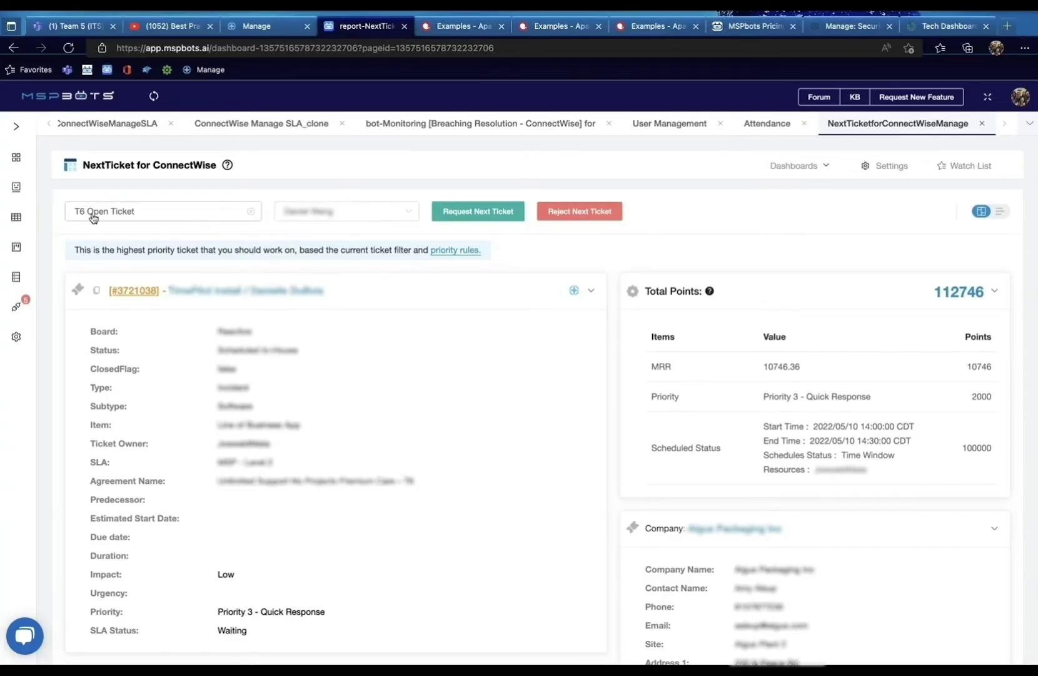
Step: Check the filter box tooltip, then move to the Team 5 channel in Microsoft Teams
mouse_move(93, 217)
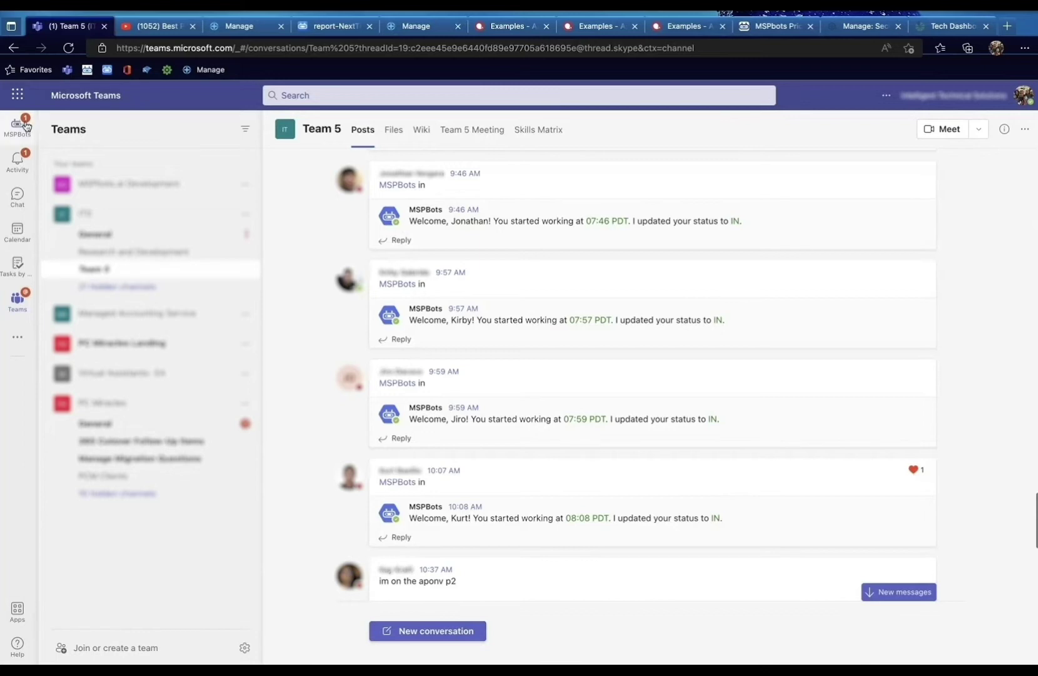
Step: Send 'nt' to the MSPBots bot and review the returned Priority 3 ticket 3721038 card
left_click(25, 126)
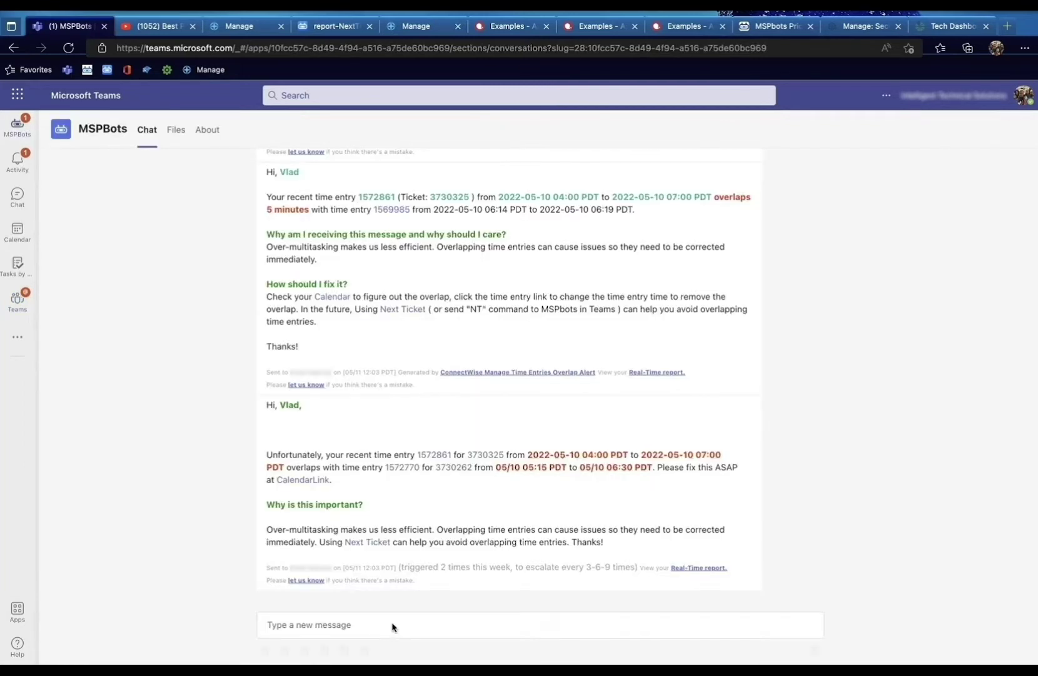
left_click(393, 626)
type("nt")
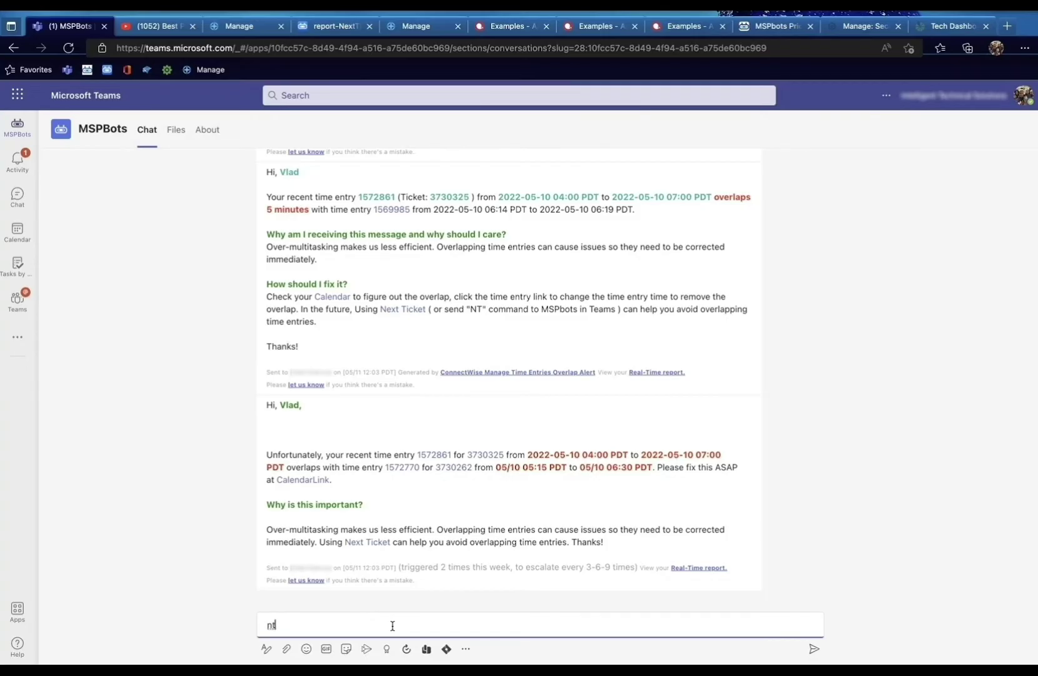
key("Return")
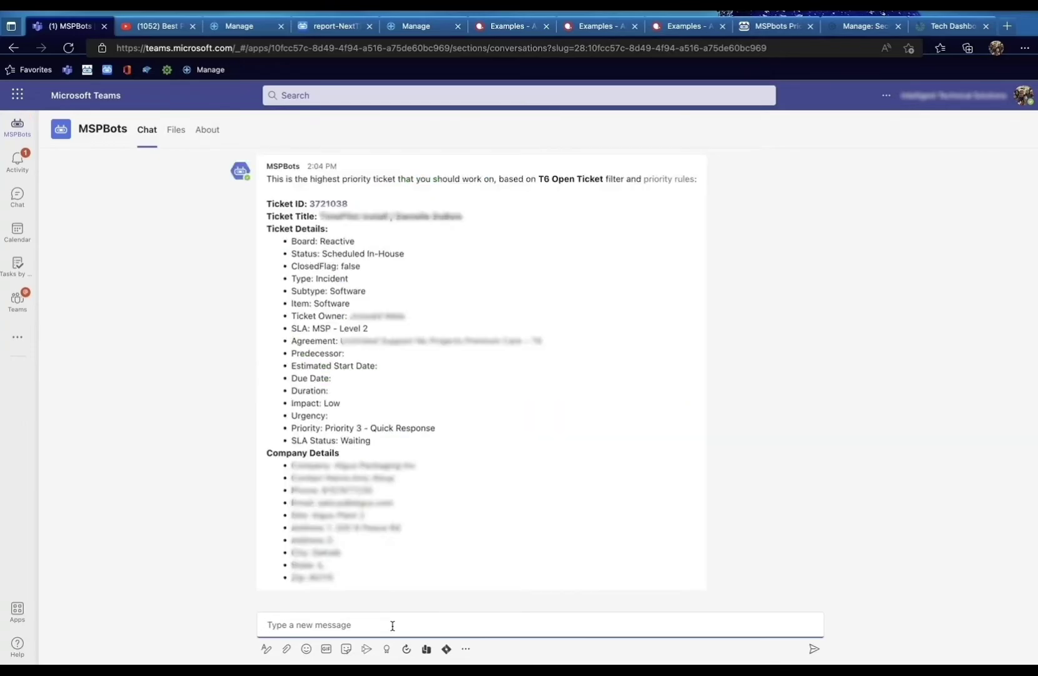
scroll(776, 400, "up", 1)
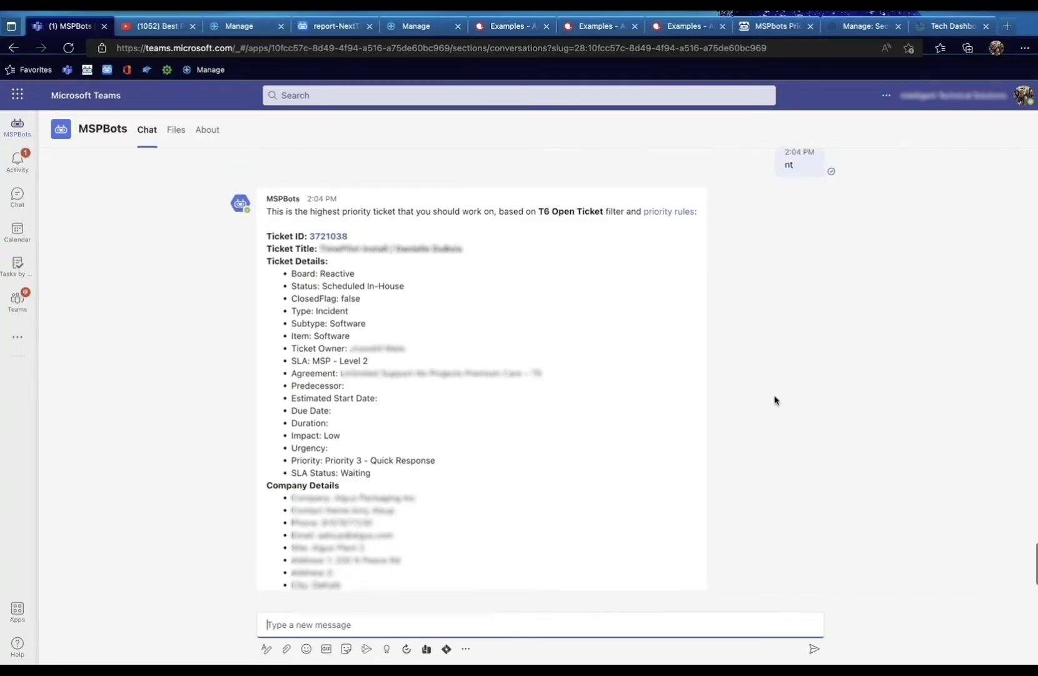
scroll(775, 401, "up", 1)
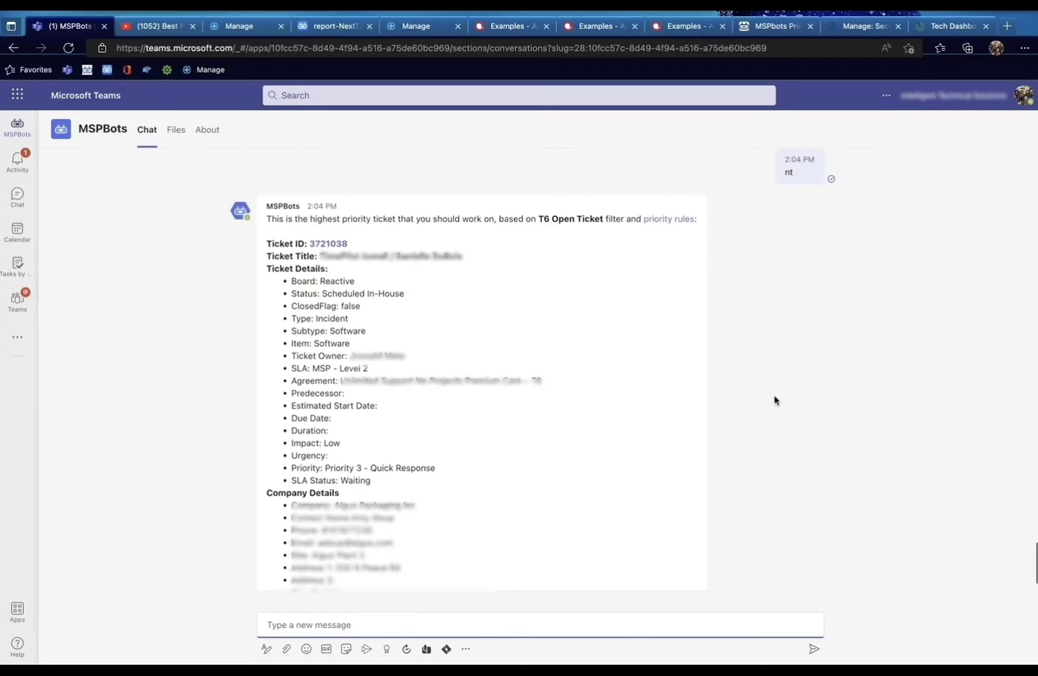
scroll(774, 400, "down", 1)
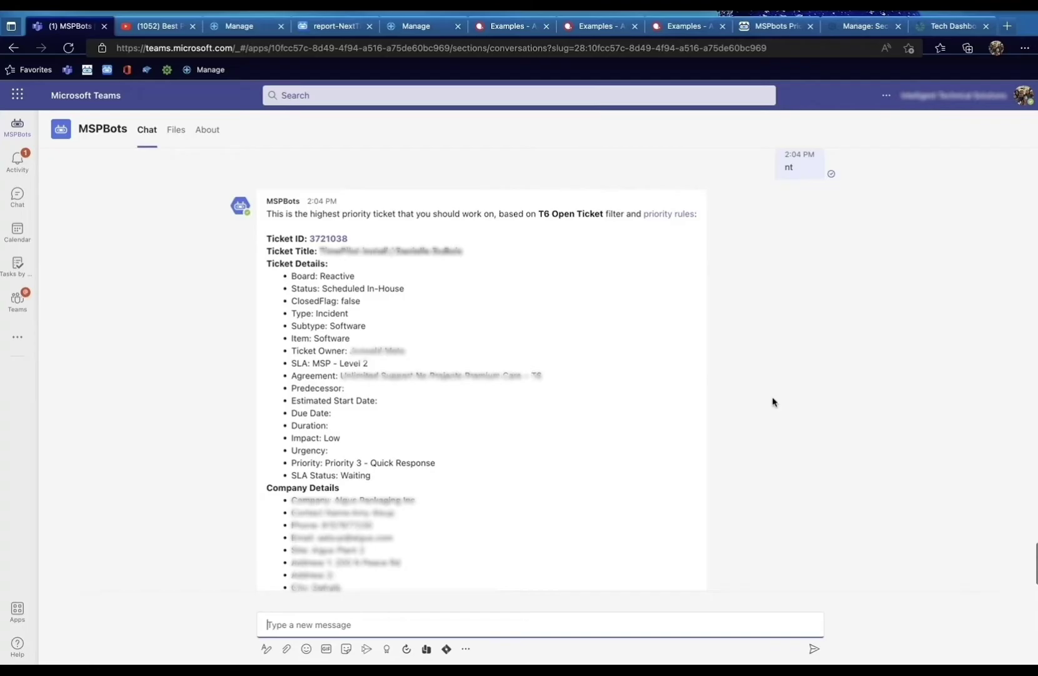
left_click(620, 200)
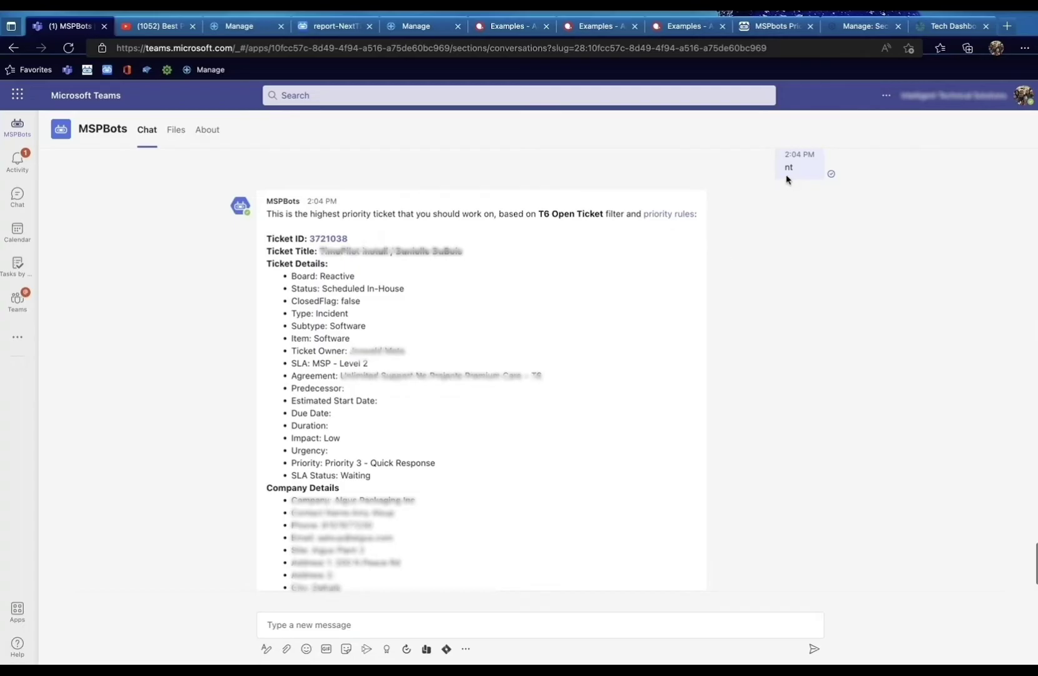
Step: Type another 'nt' request to the bot and dismiss the command suggestions
left_click(527, 618)
type("n")
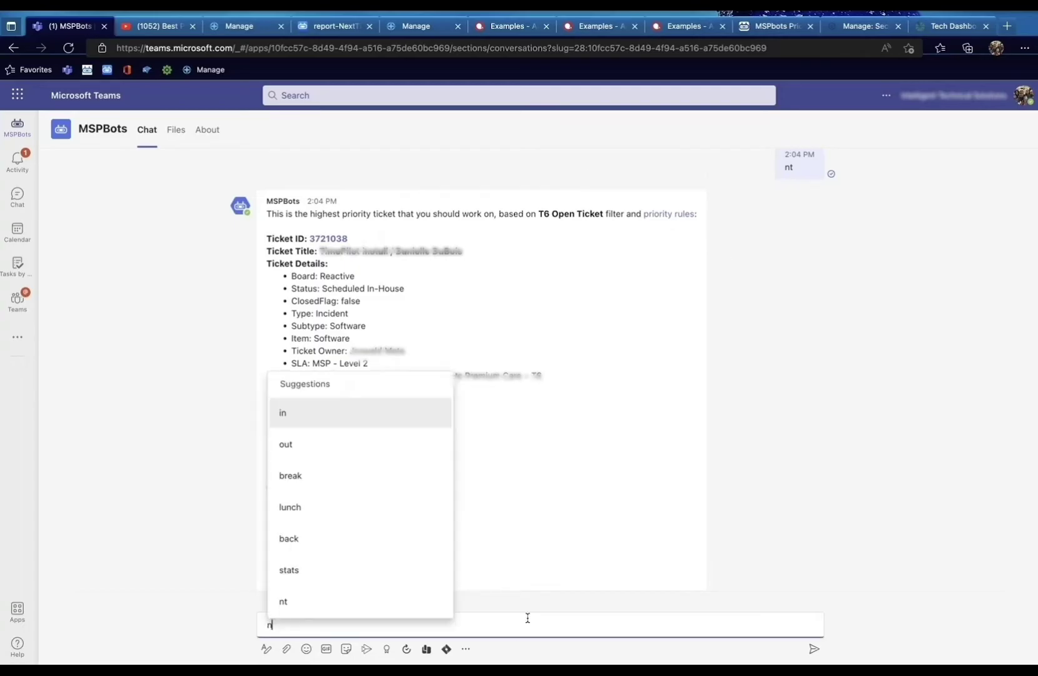
type("t")
left_click(726, 469)
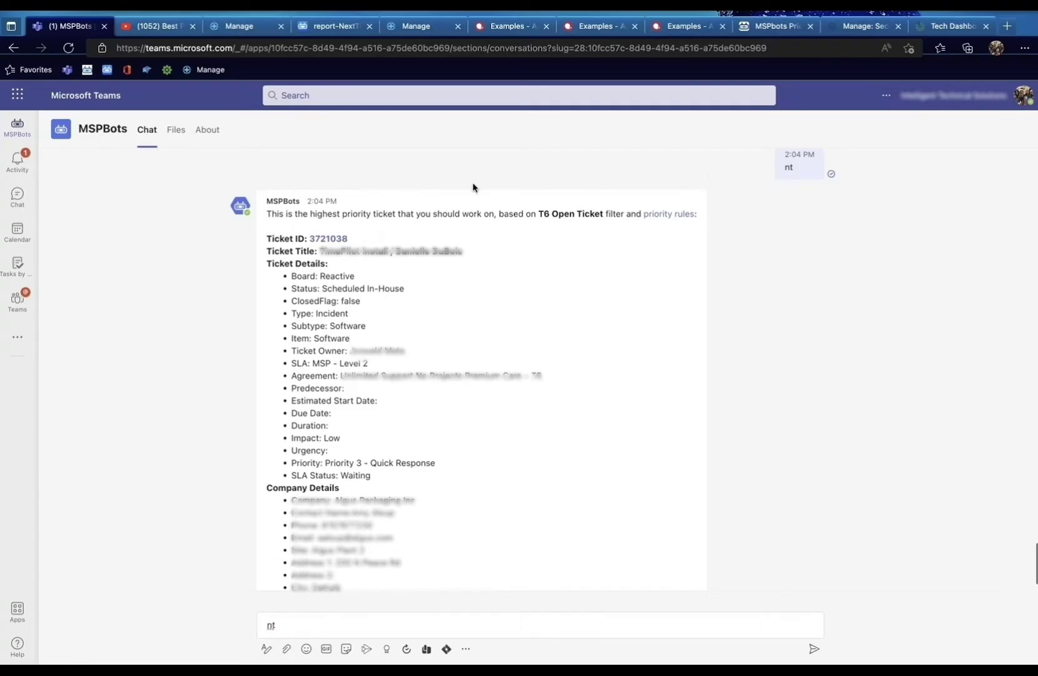
Step: Return to the NextTicket dashboard, open its settings, and relaunch Next Ticket for ConnectWise Manage from Apps
left_click(342, 28)
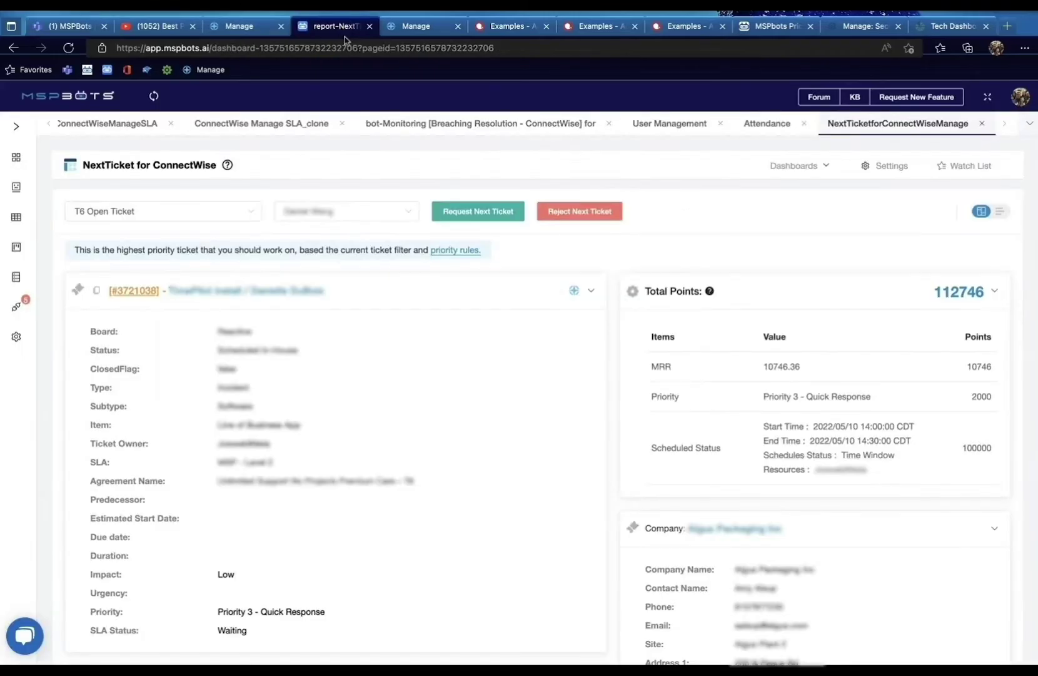
left_click(888, 173)
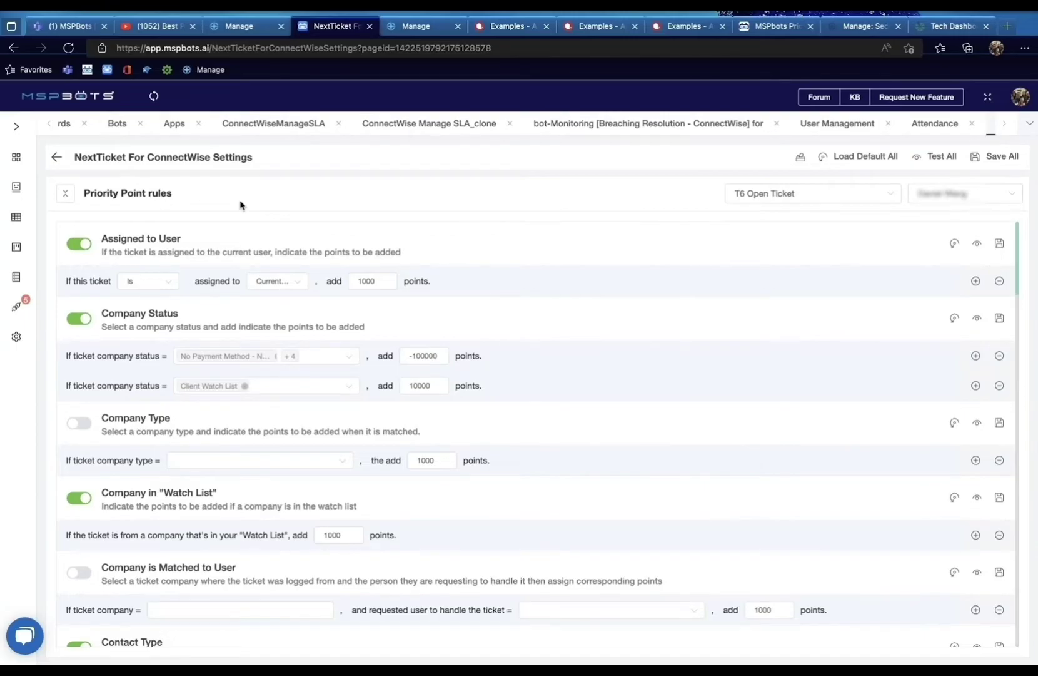
left_click(963, 125)
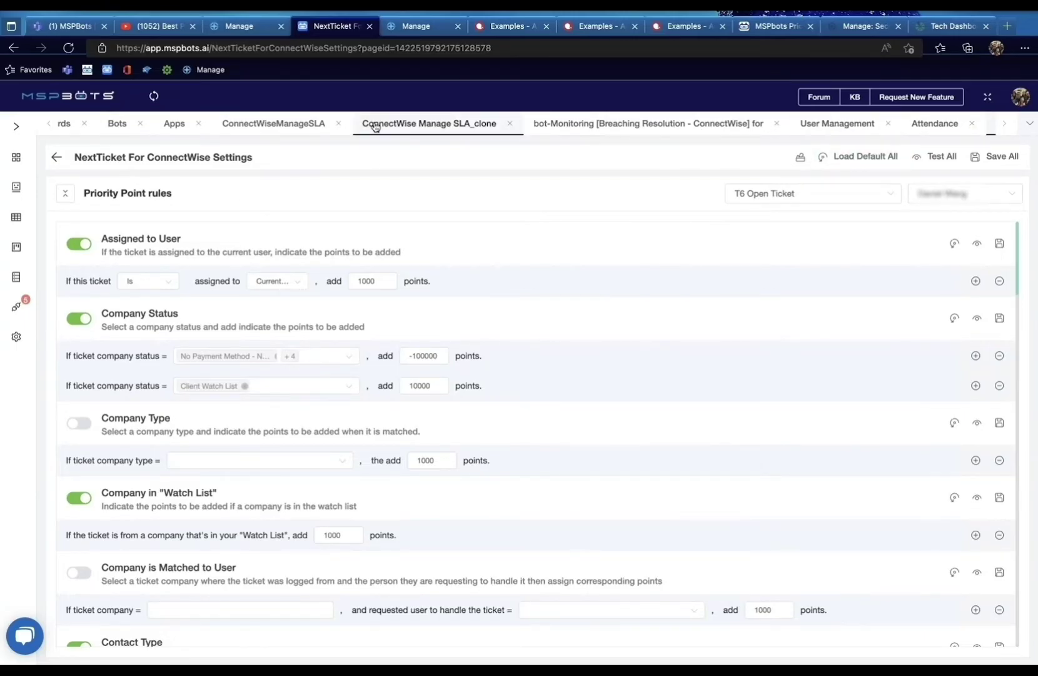
left_click(175, 124)
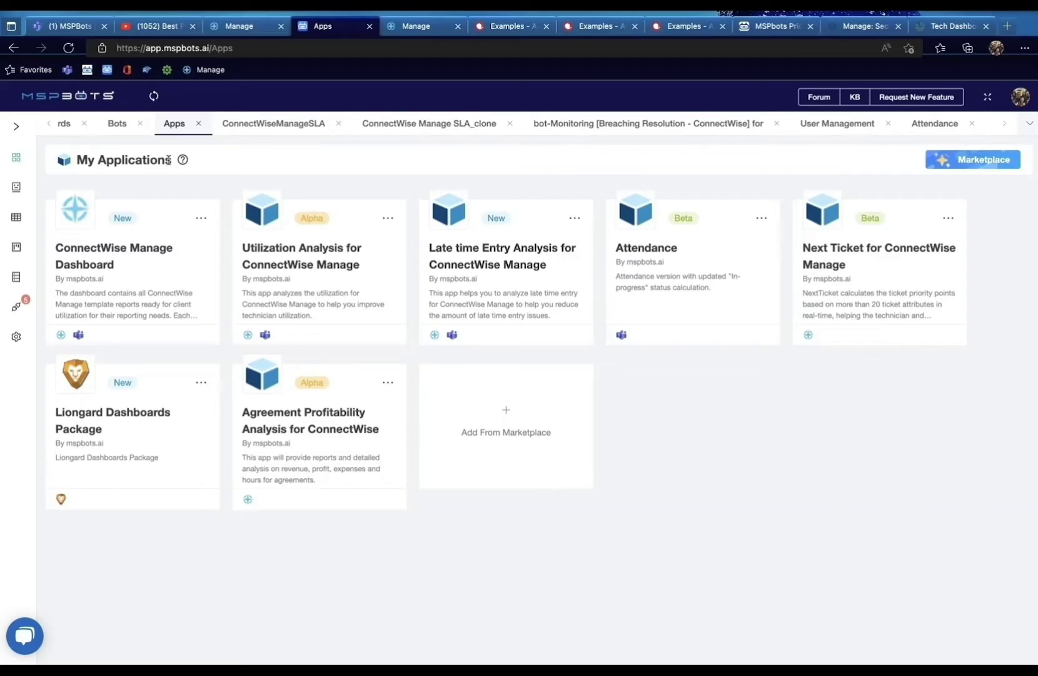
left_click(838, 249)
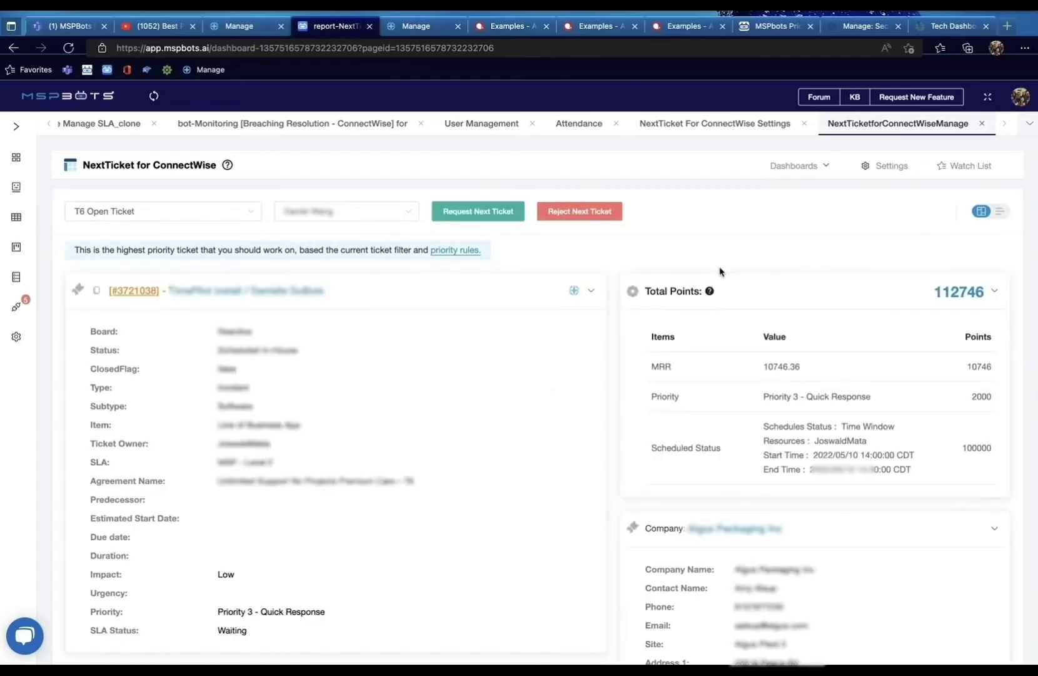
Step: Switch to list view and scroll the 50 T6 Open Tickets ranked from 112746 points down
left_click(1000, 212)
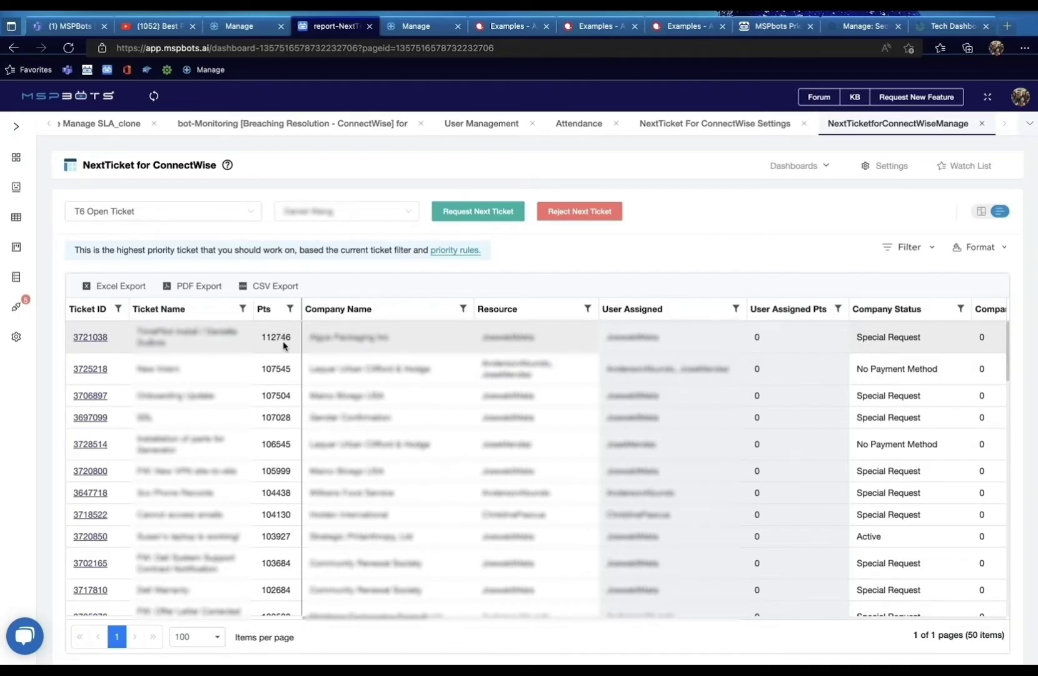
scroll(275, 412, "down", 4)
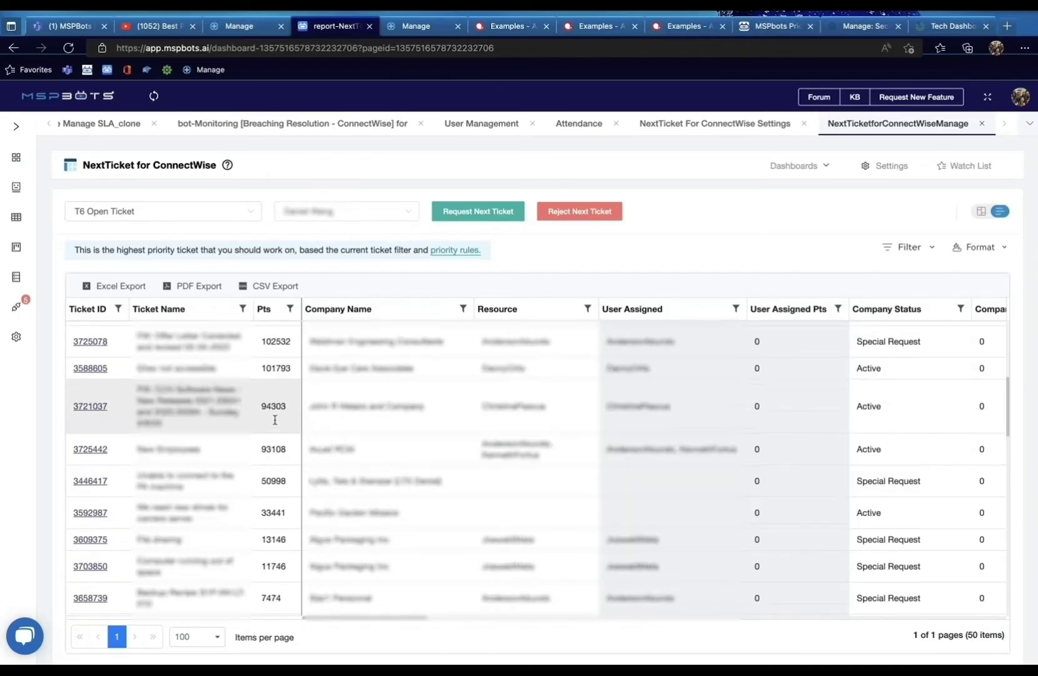
scroll(275, 419, "down", 5)
scroll(274, 421, "up", 10)
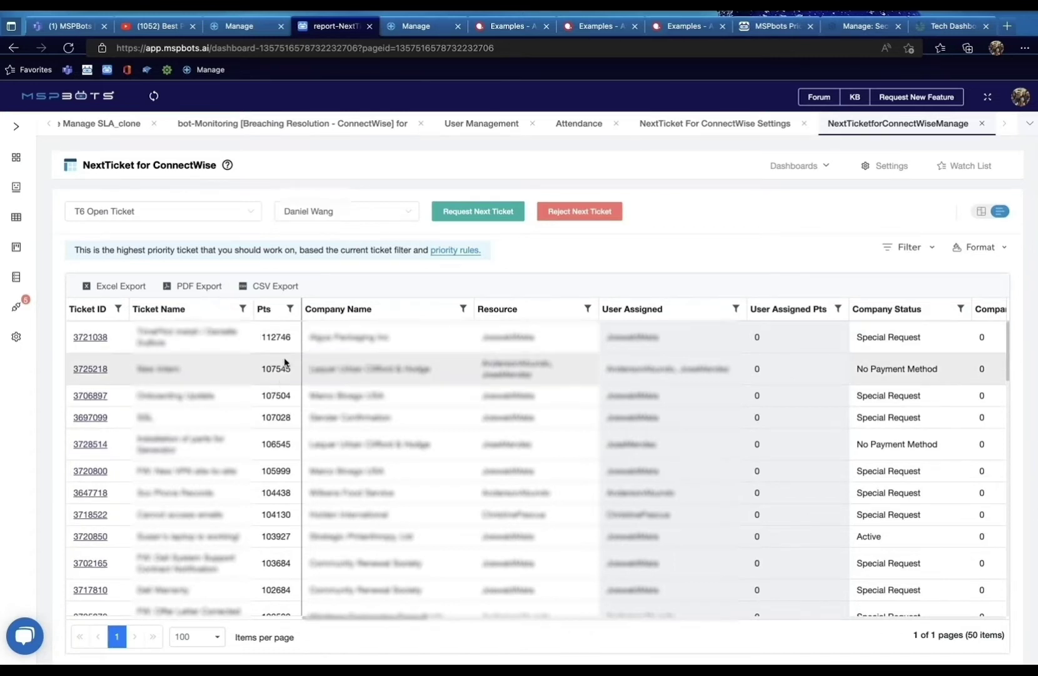
scroll(281, 381, "down", 10)
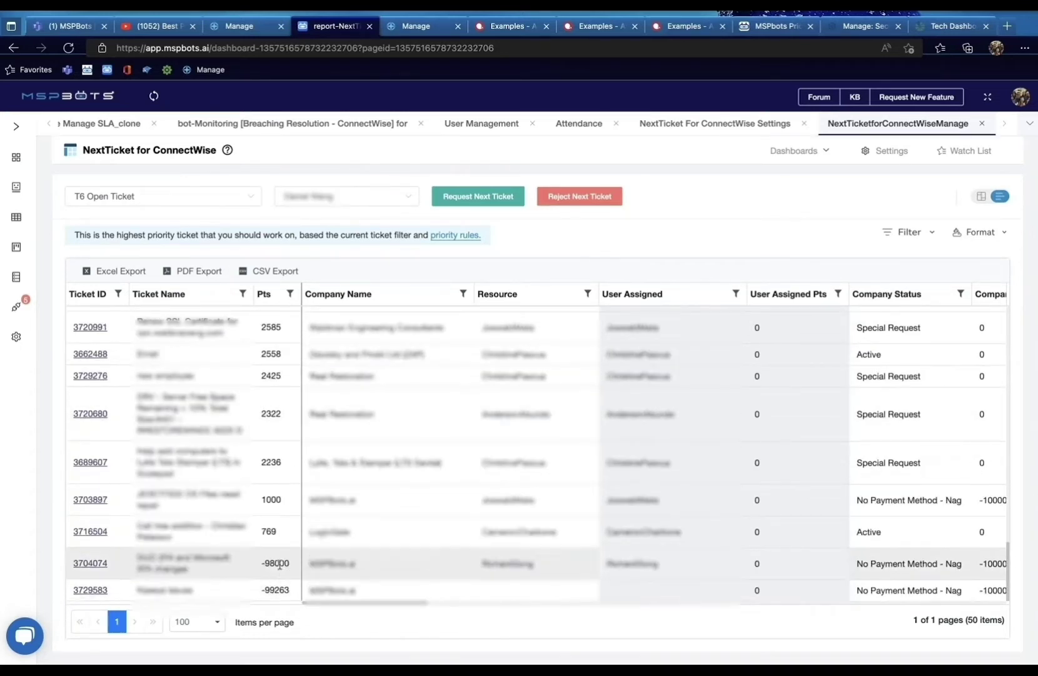
scroll(286, 576, "up", 10)
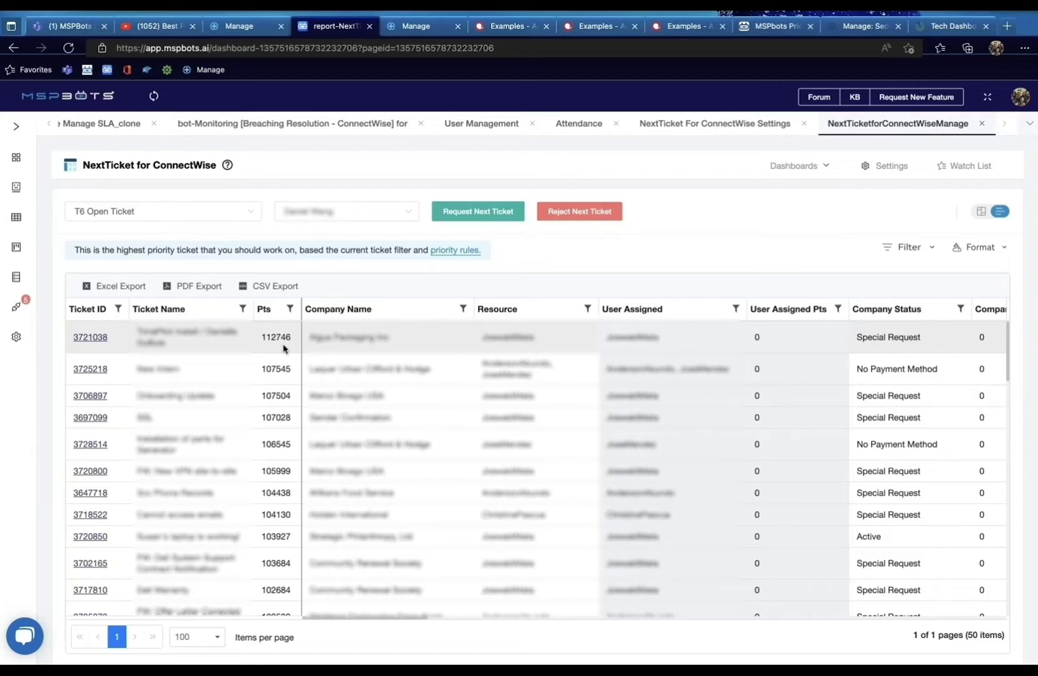
Step: Open the NextTicket settings and select the Assigned to User rule's 1000 points value
left_click(884, 170)
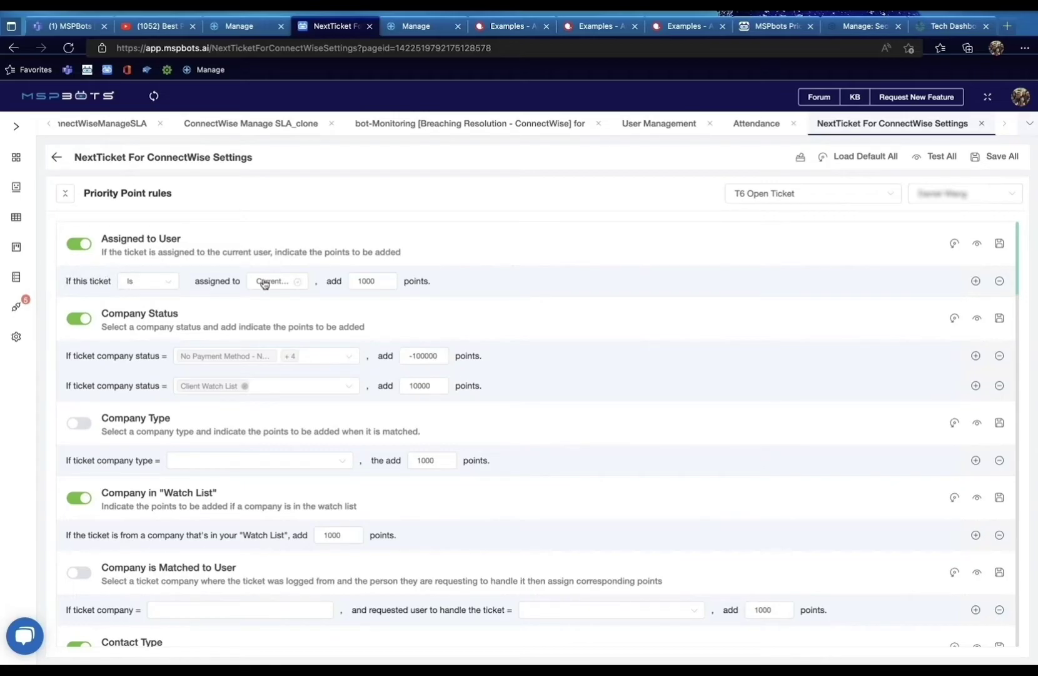
left_click(367, 280)
left_click(323, 356)
scroll(303, 440, "down", 3)
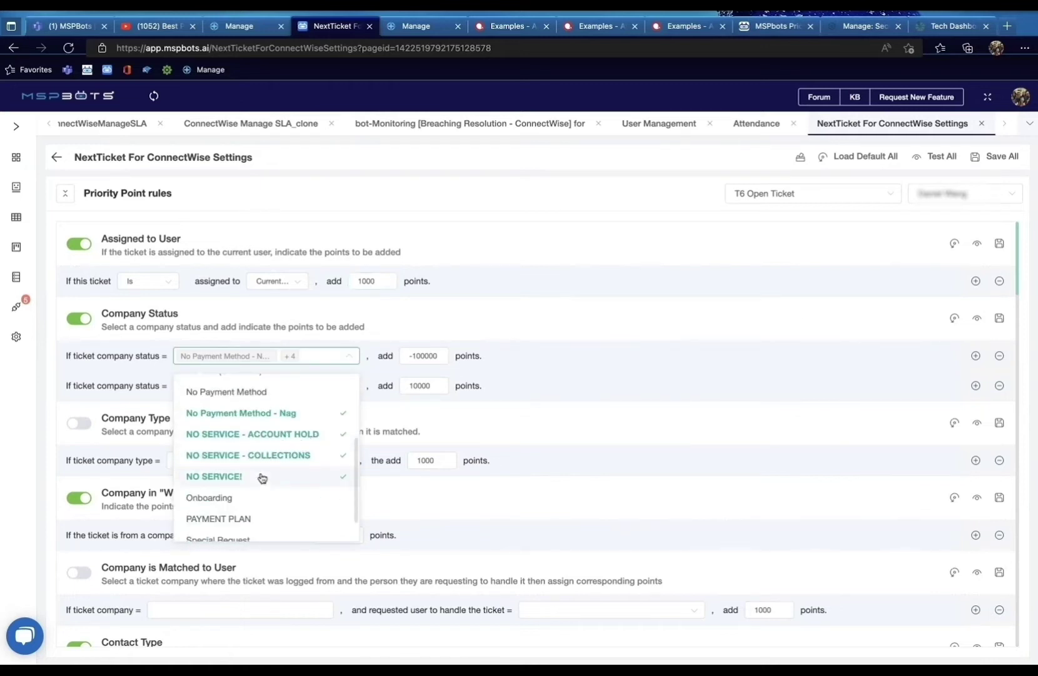
left_click(427, 357)
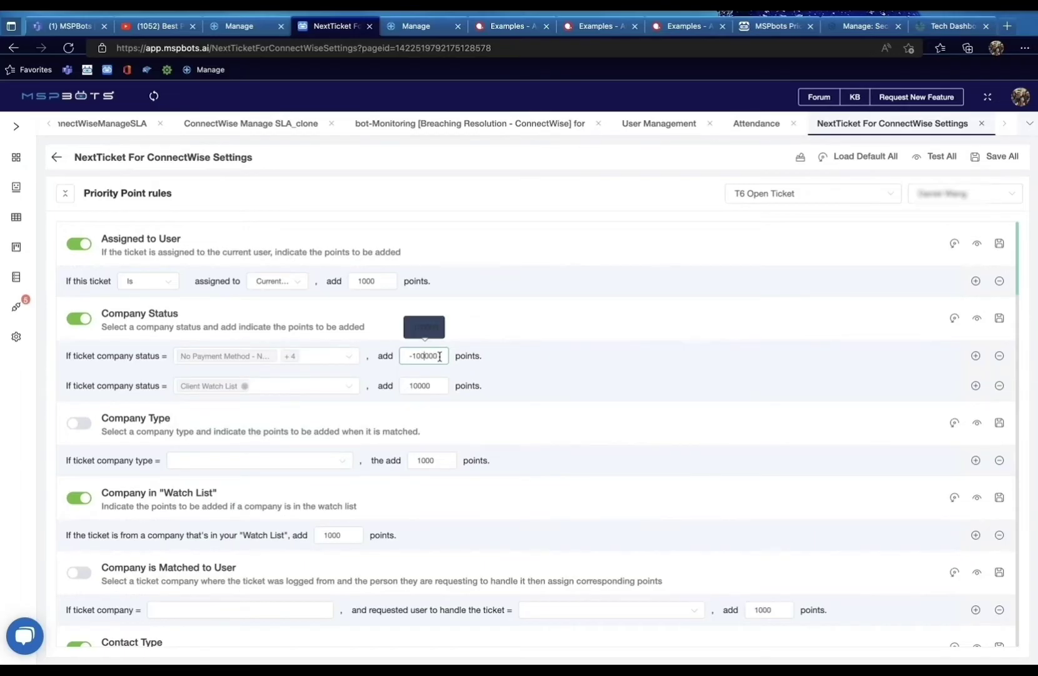
left_click(287, 388)
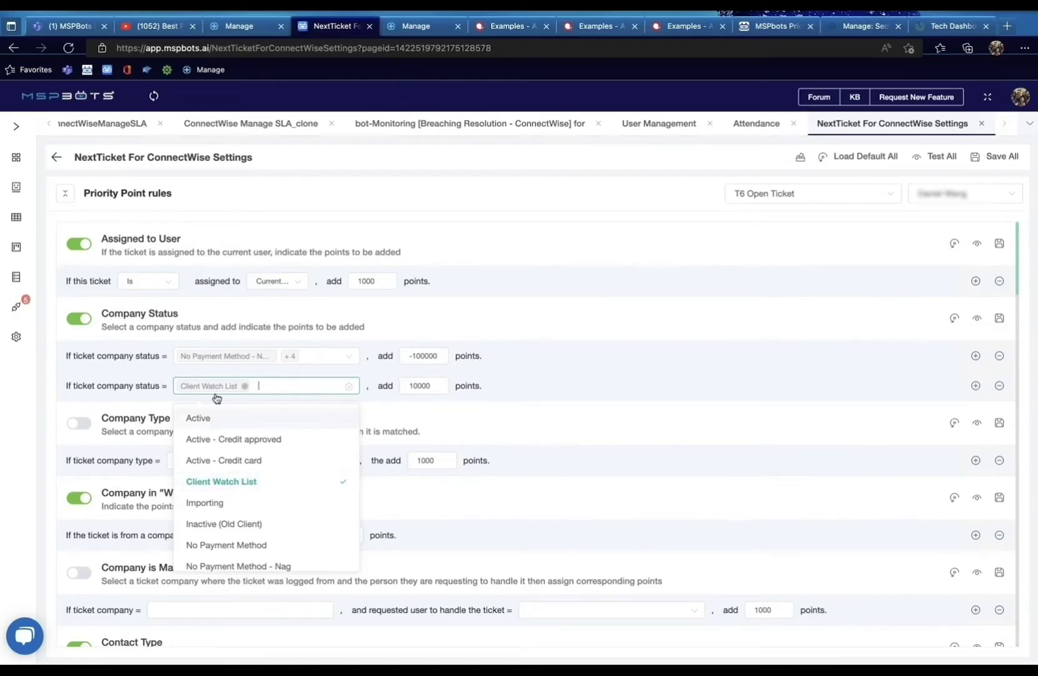
left_click(435, 386)
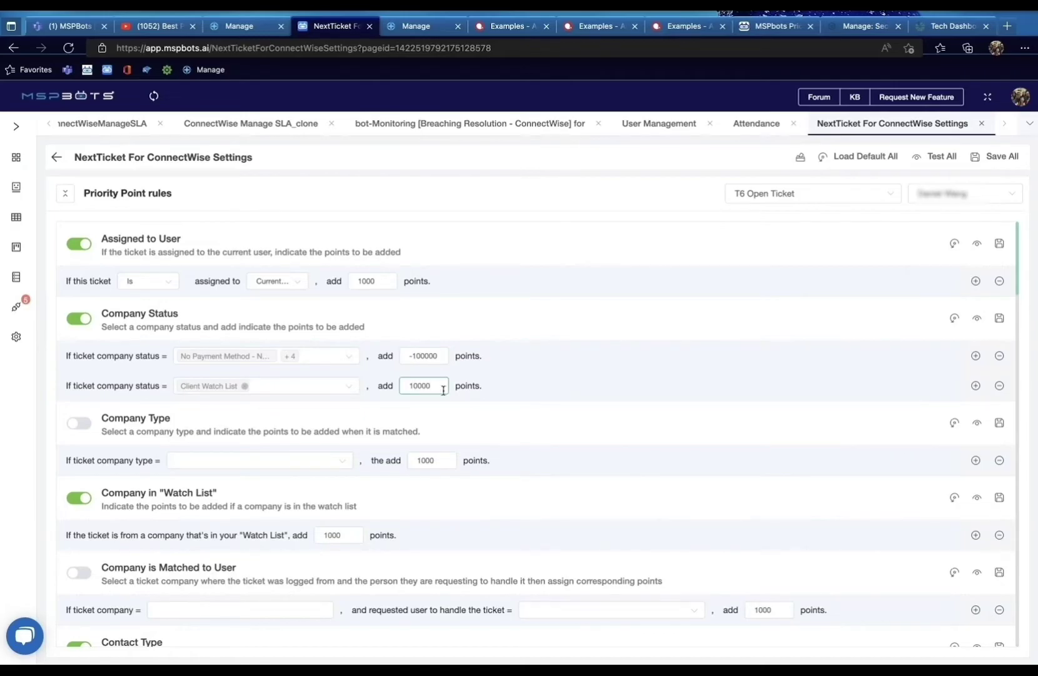
scroll(447, 402, "down", 3)
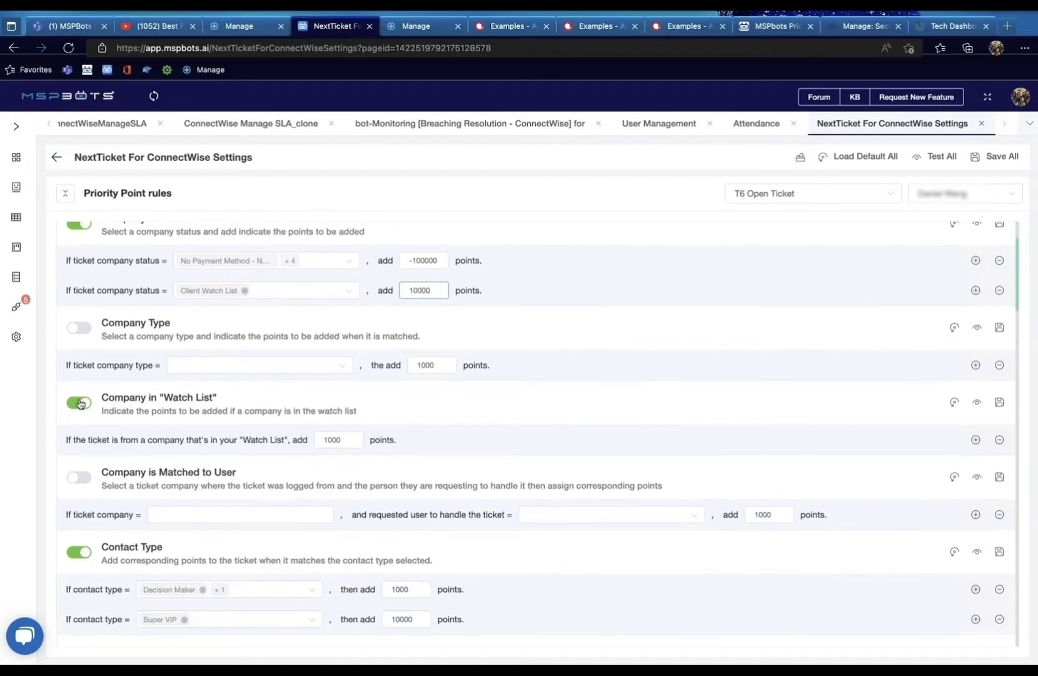
scroll(326, 441, "down", 3)
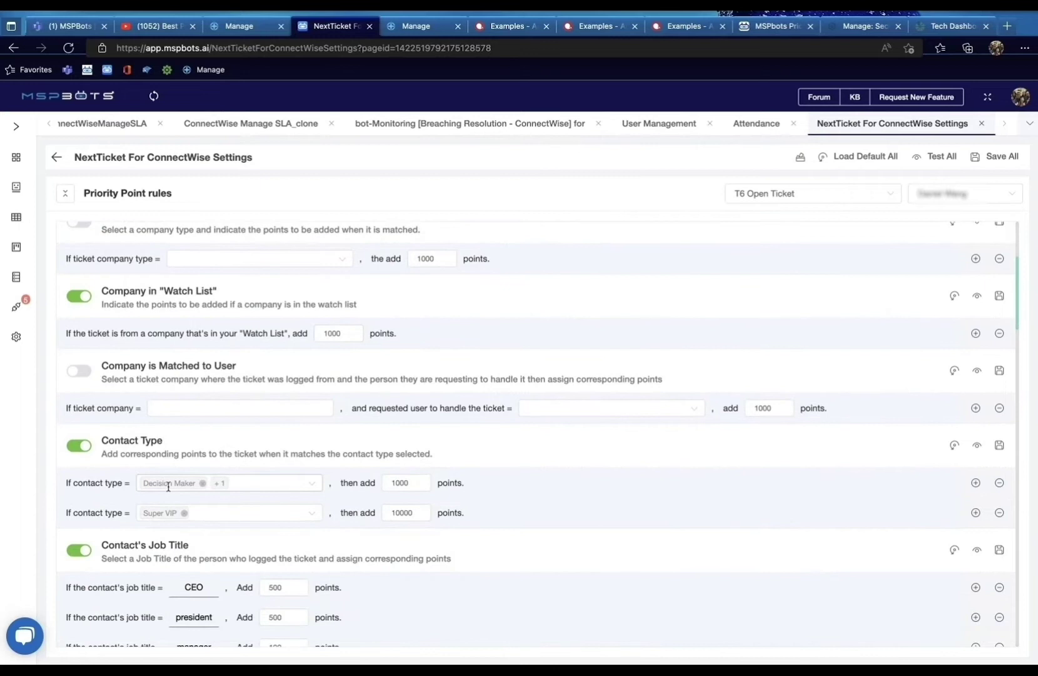
left_click(250, 483)
left_click(389, 486)
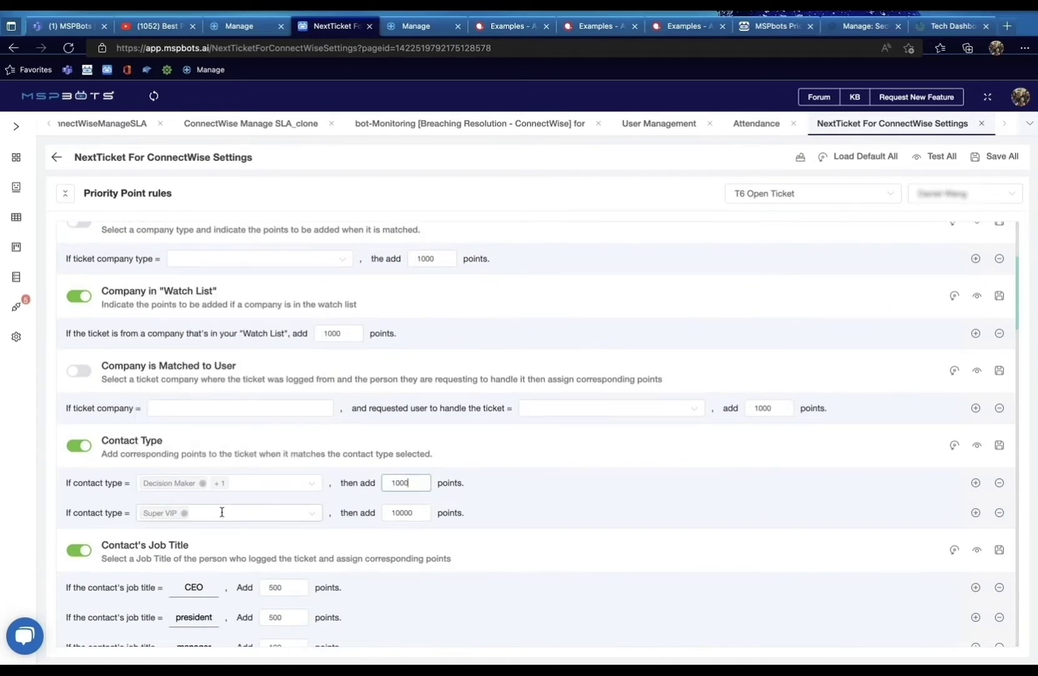
left_click(412, 513)
scroll(414, 514, "down", 6)
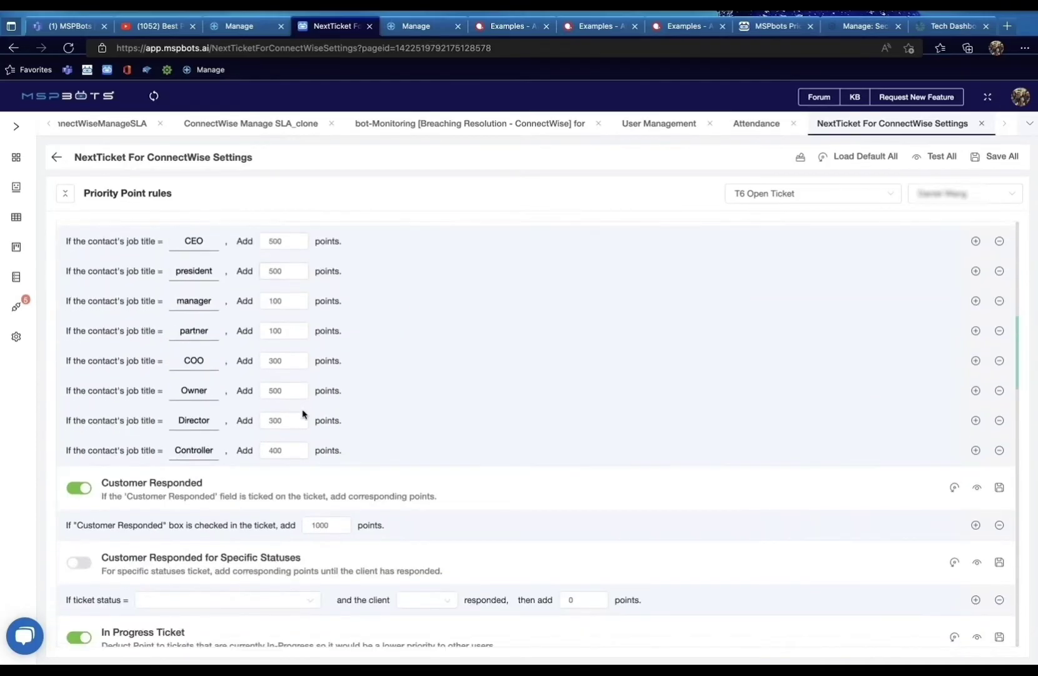
left_click(286, 452)
scroll(274, 450, "down", 1)
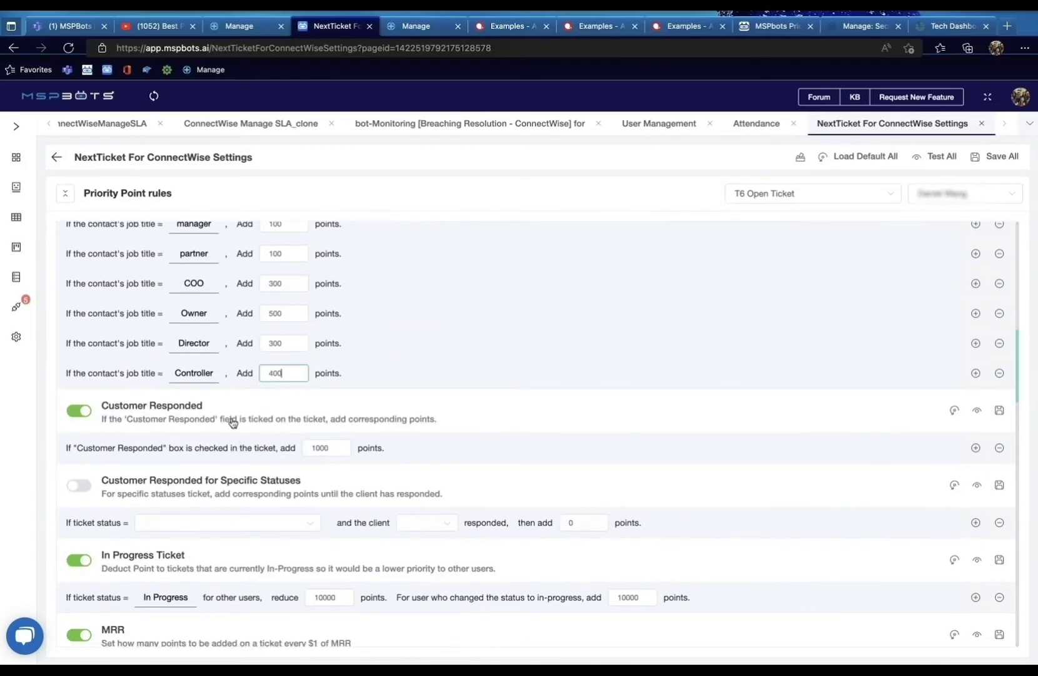
scroll(228, 432, "down", 1)
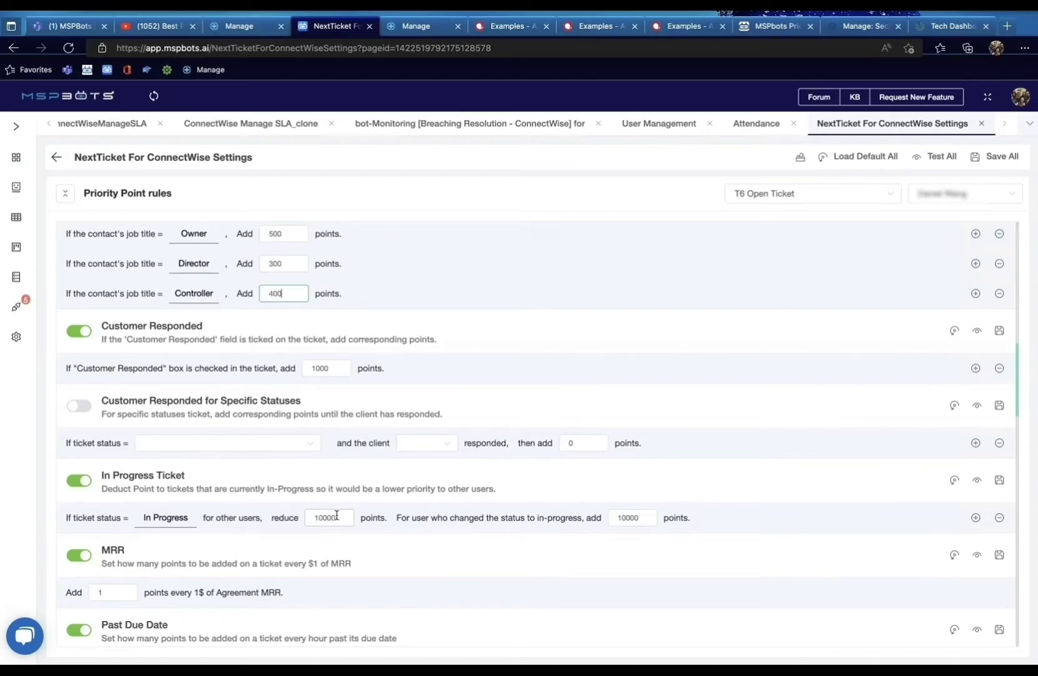
scroll(337, 514, "down", 1)
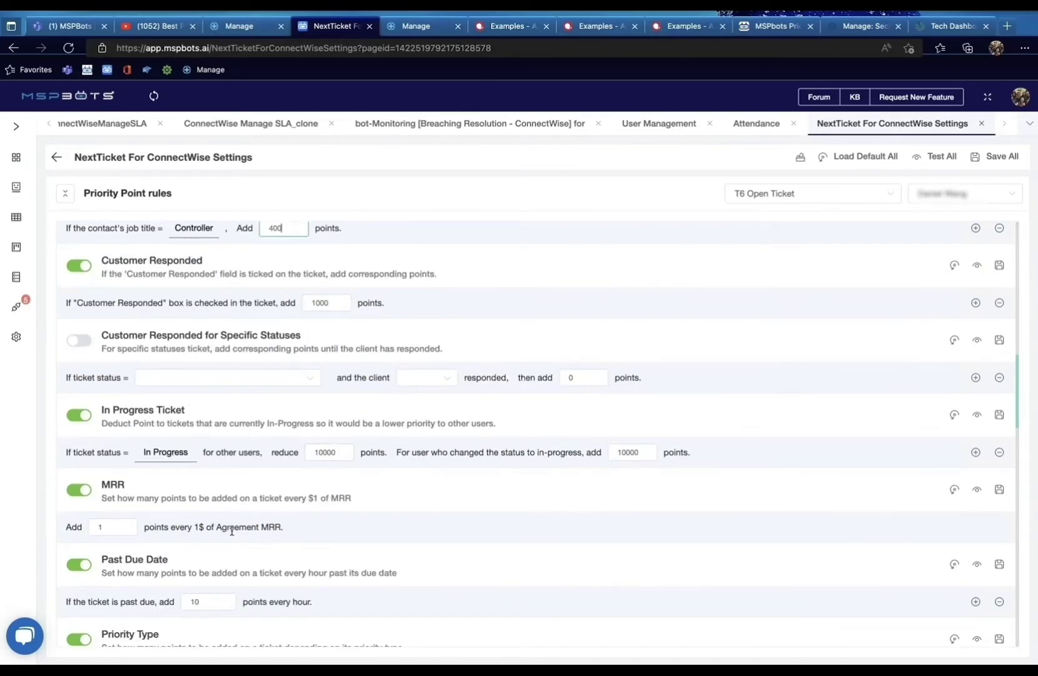
scroll(233, 530, "down", 1)
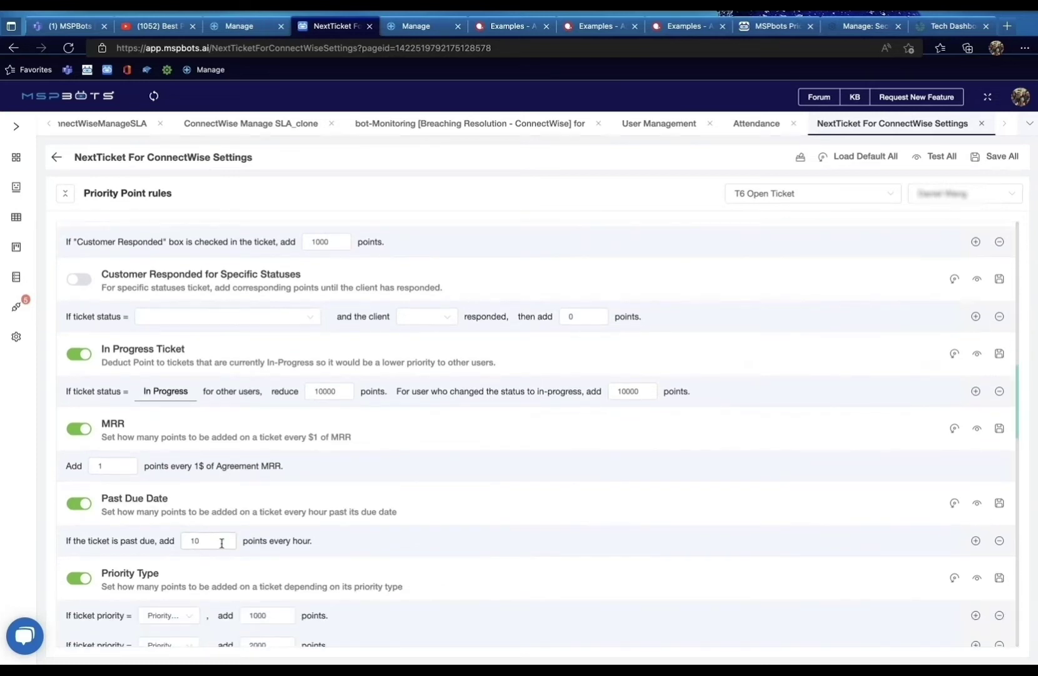
scroll(221, 543, "down", 2)
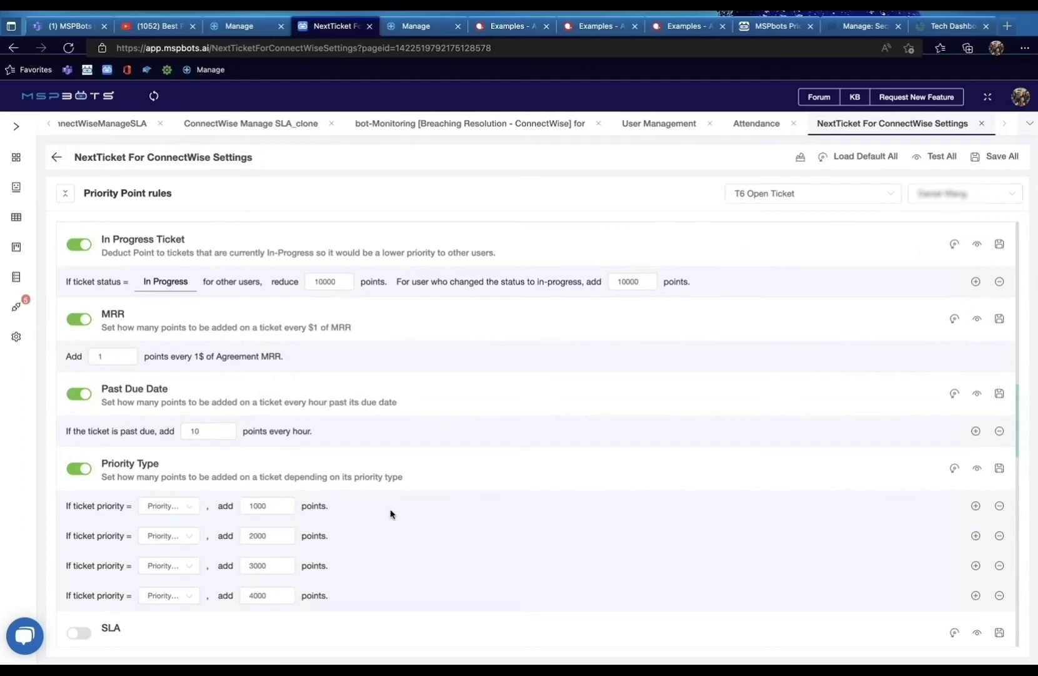
scroll(199, 416, "up", 4)
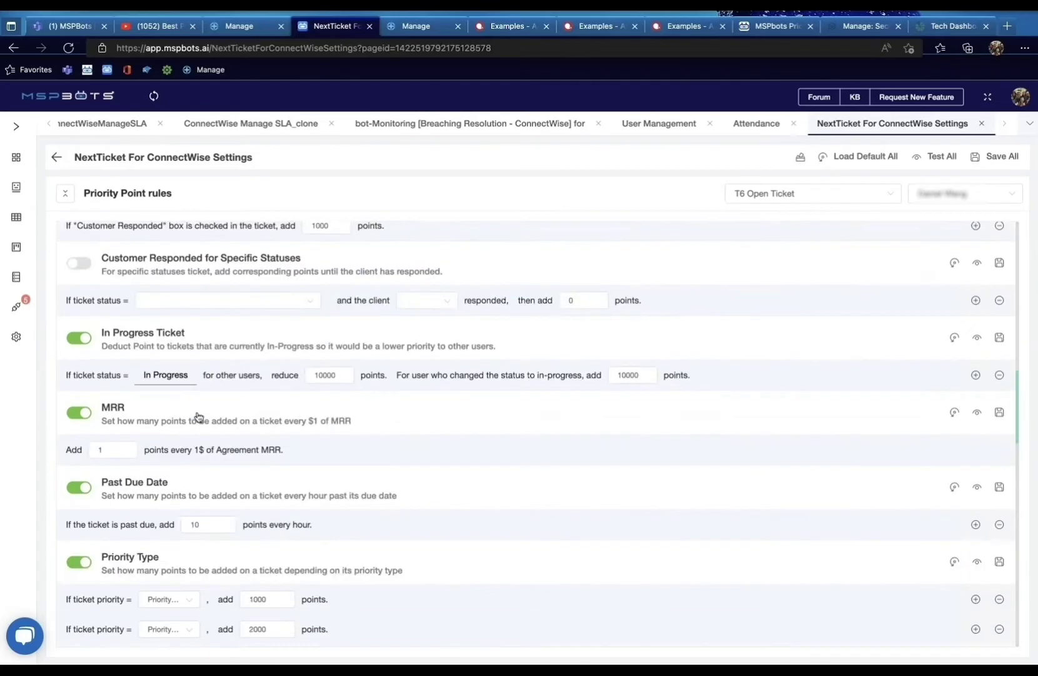
scroll(281, 483, "up", 1)
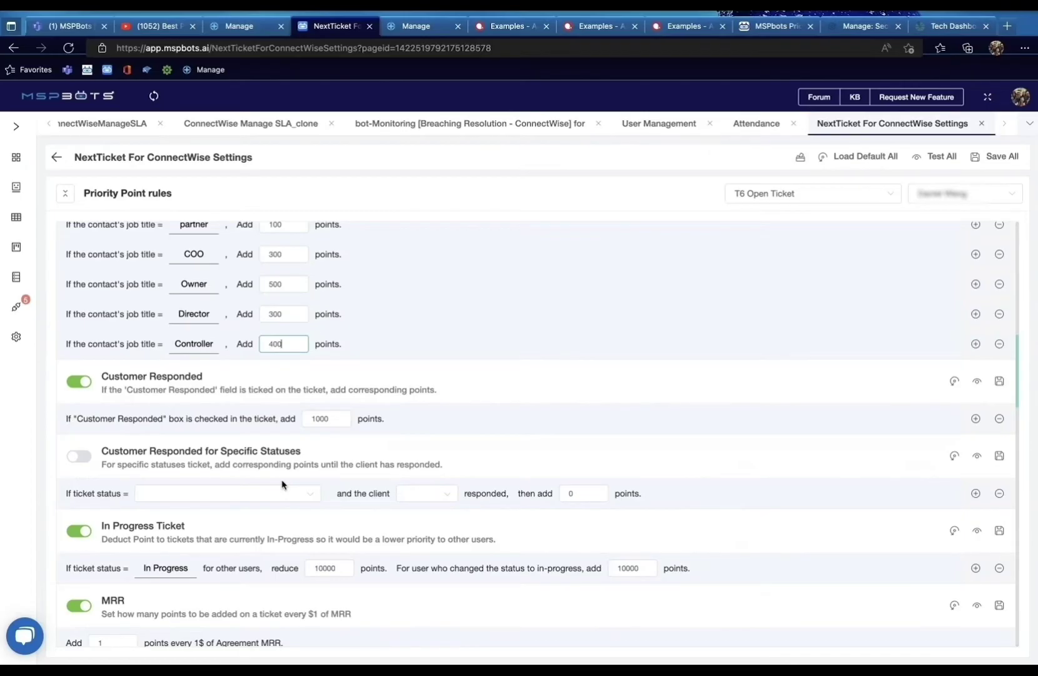
scroll(334, 547, "down", 8)
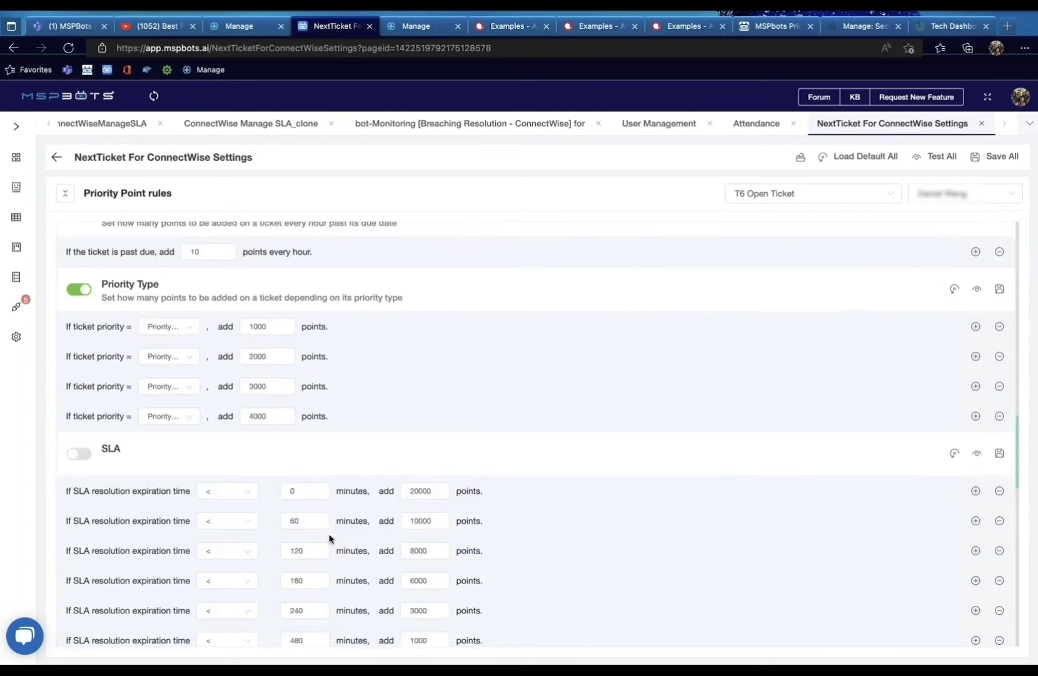
scroll(330, 538, "down", 4)
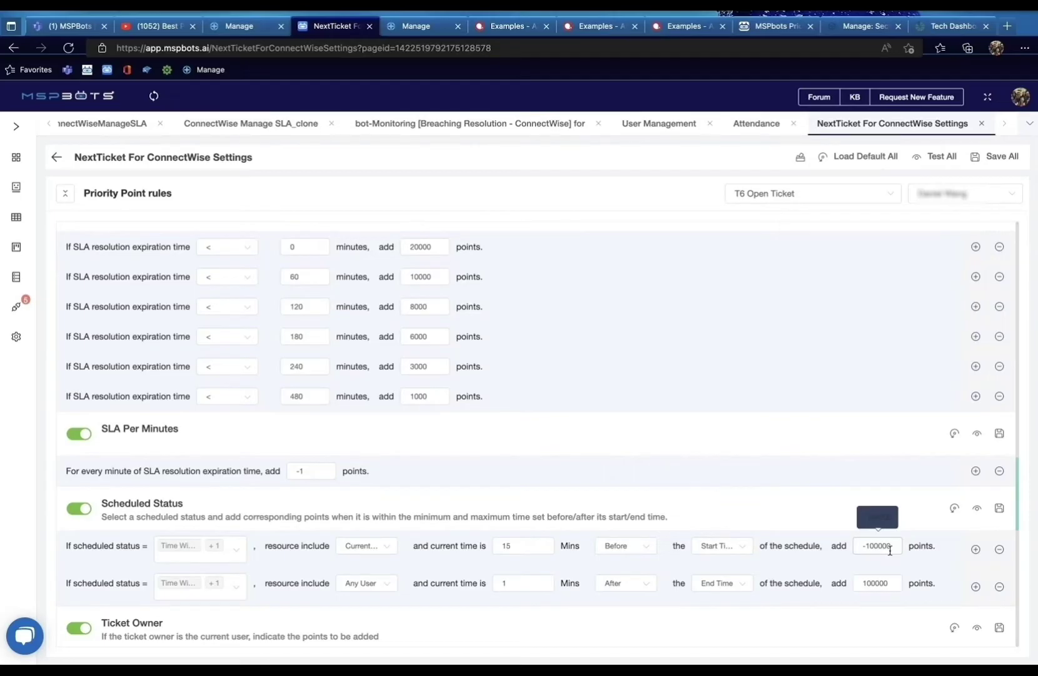
scroll(890, 550, "down", 1)
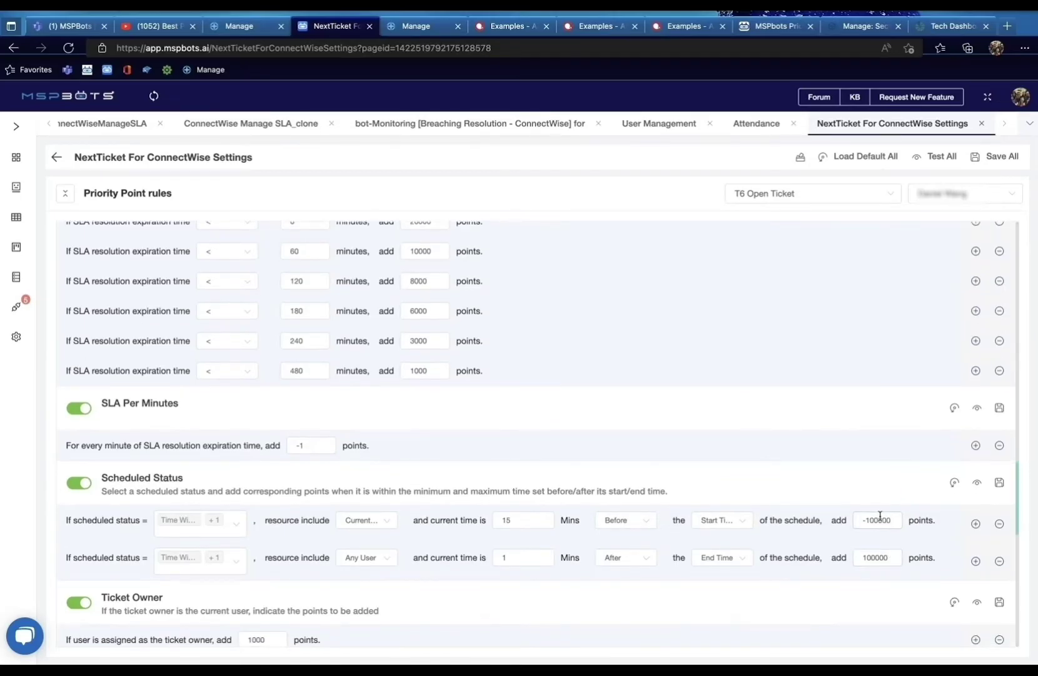
scroll(825, 560, "down", 5)
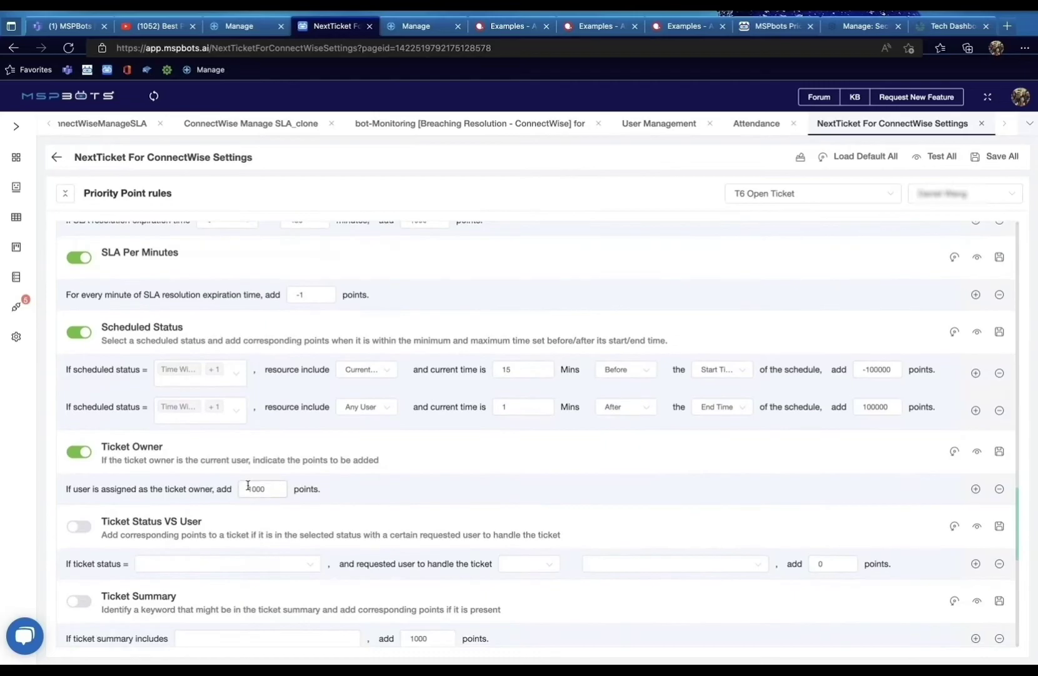
scroll(248, 486, "down", 6)
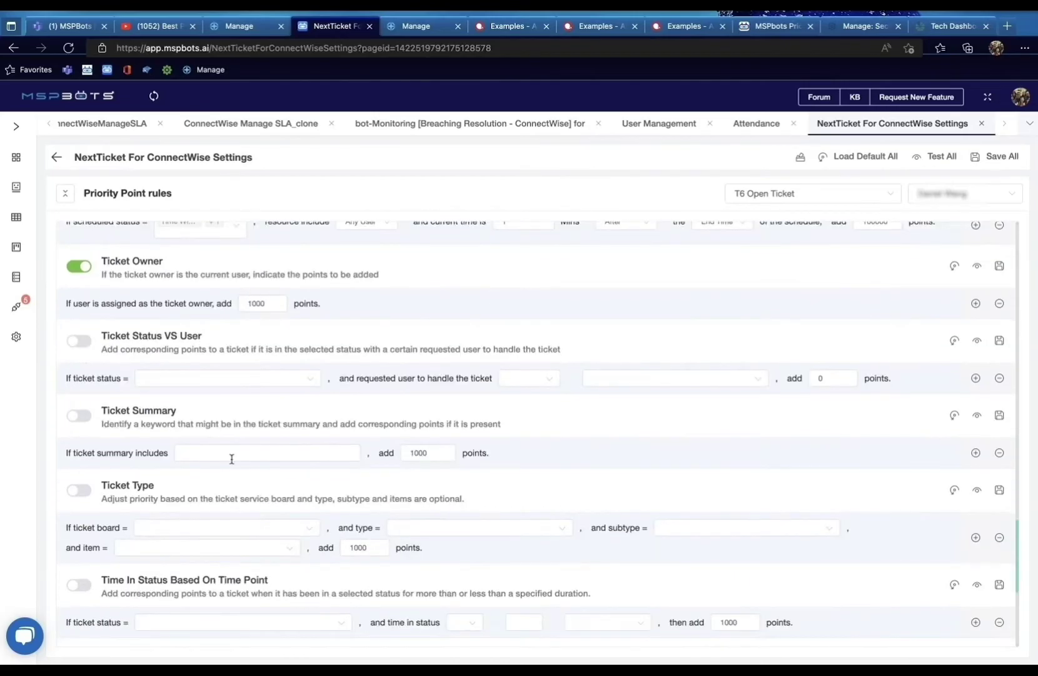
left_click(232, 458)
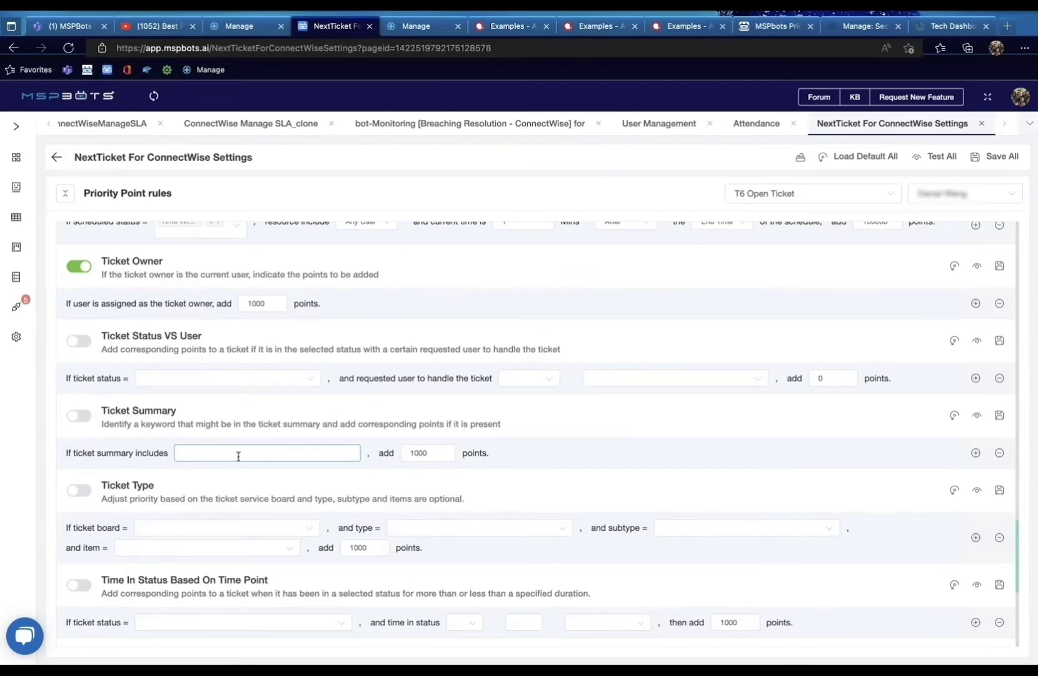
scroll(294, 480, "down", 3)
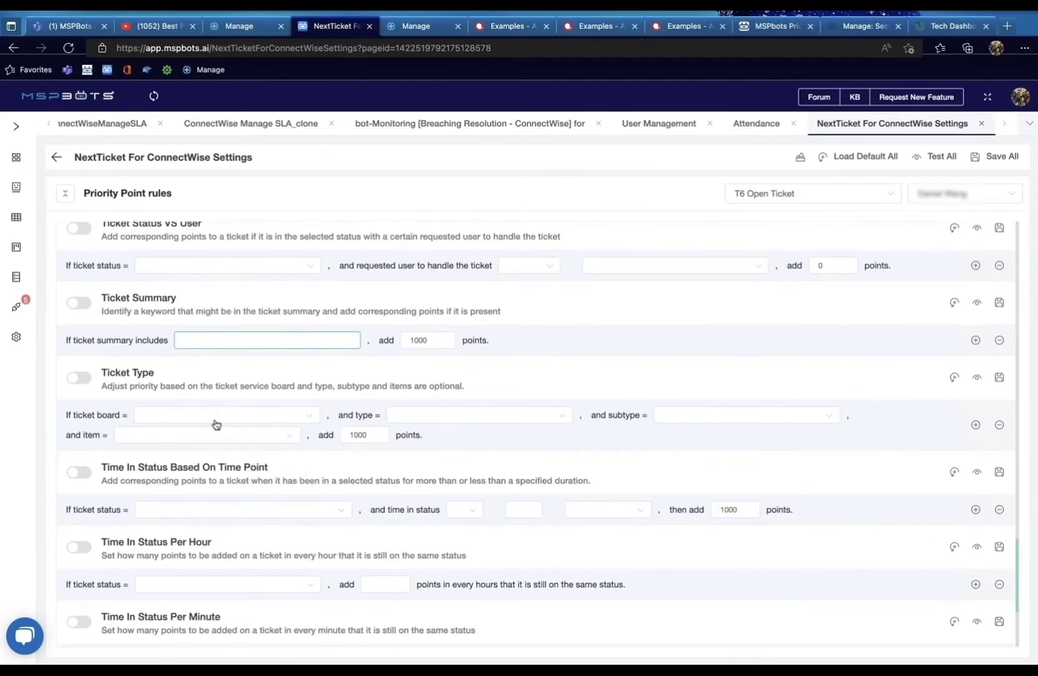
left_click(214, 420)
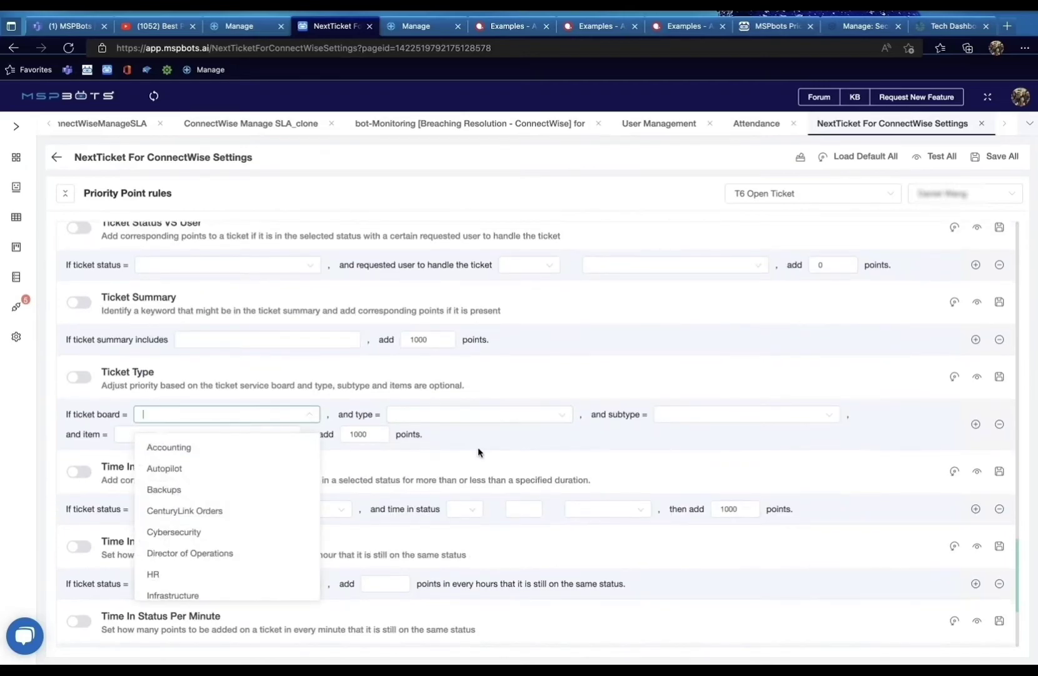
scroll(479, 452, "down", 2)
left_click(388, 453)
scroll(320, 532, "down", 3)
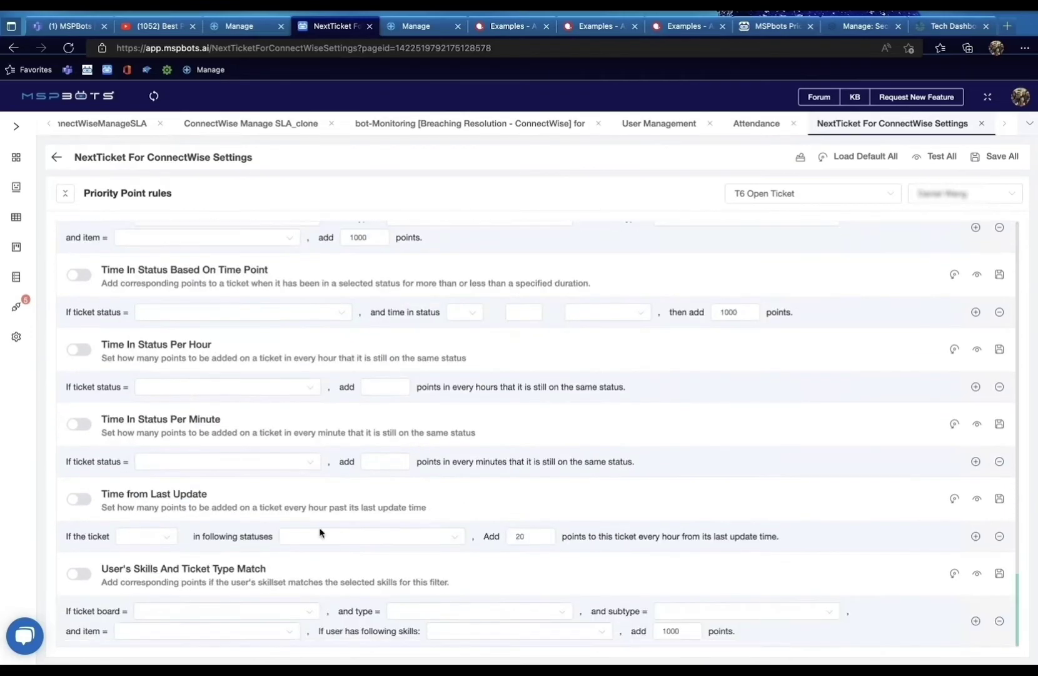
left_click(173, 610)
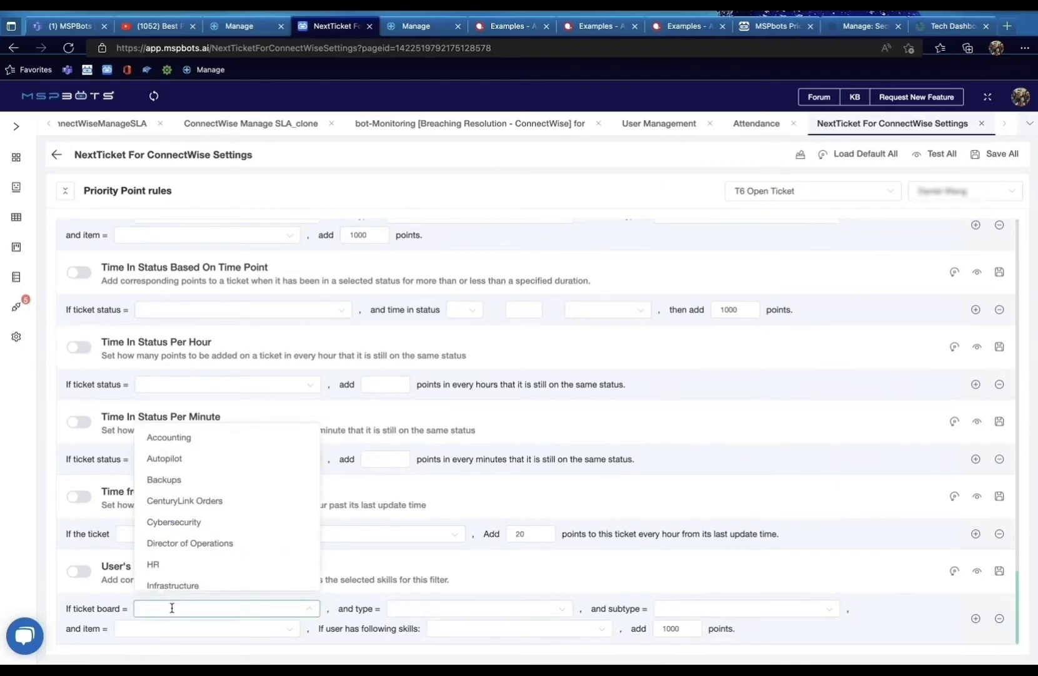
left_click(375, 628)
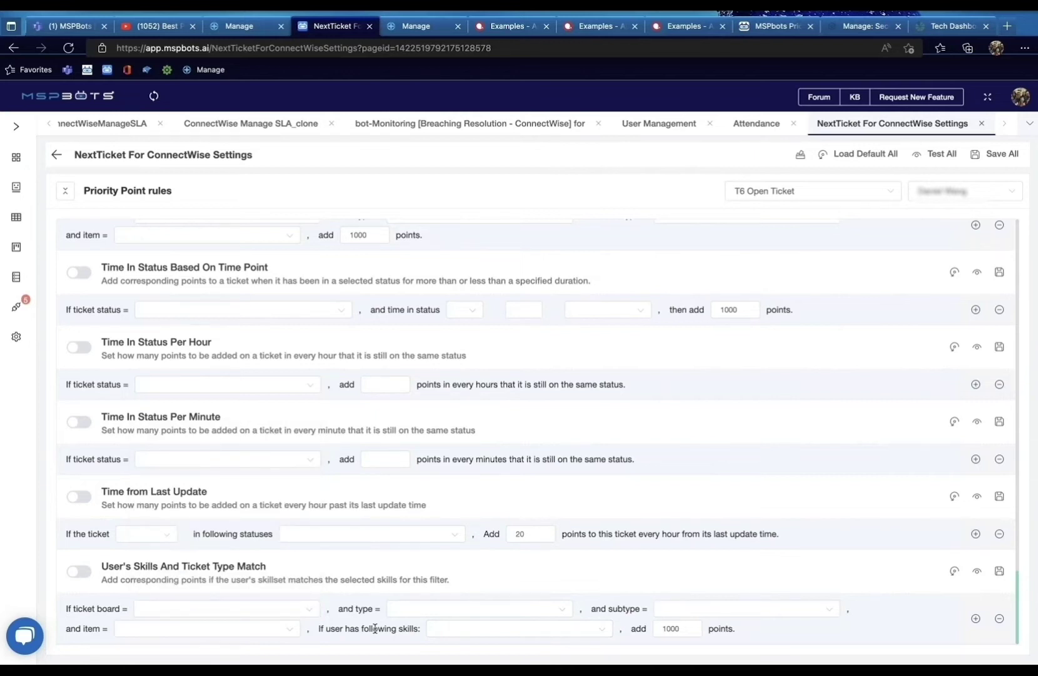
scroll(626, 420, "up", 15)
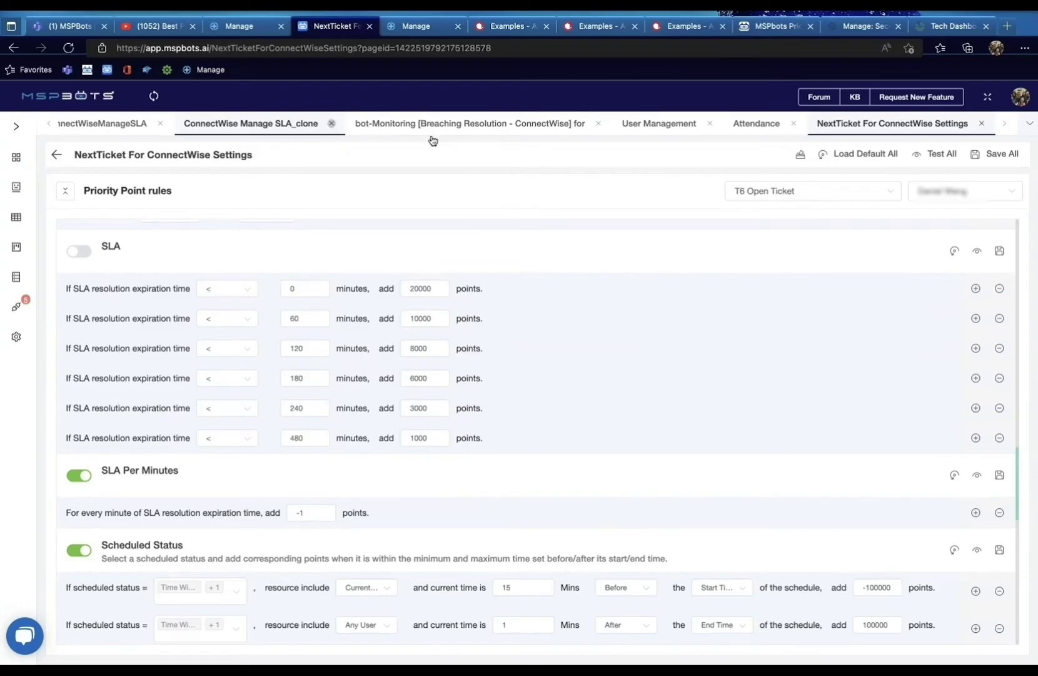
Step: Close the bot-Monitoring tab and return through Apps to the NextTicket For ConnectWise Settings tab
left_click(598, 123)
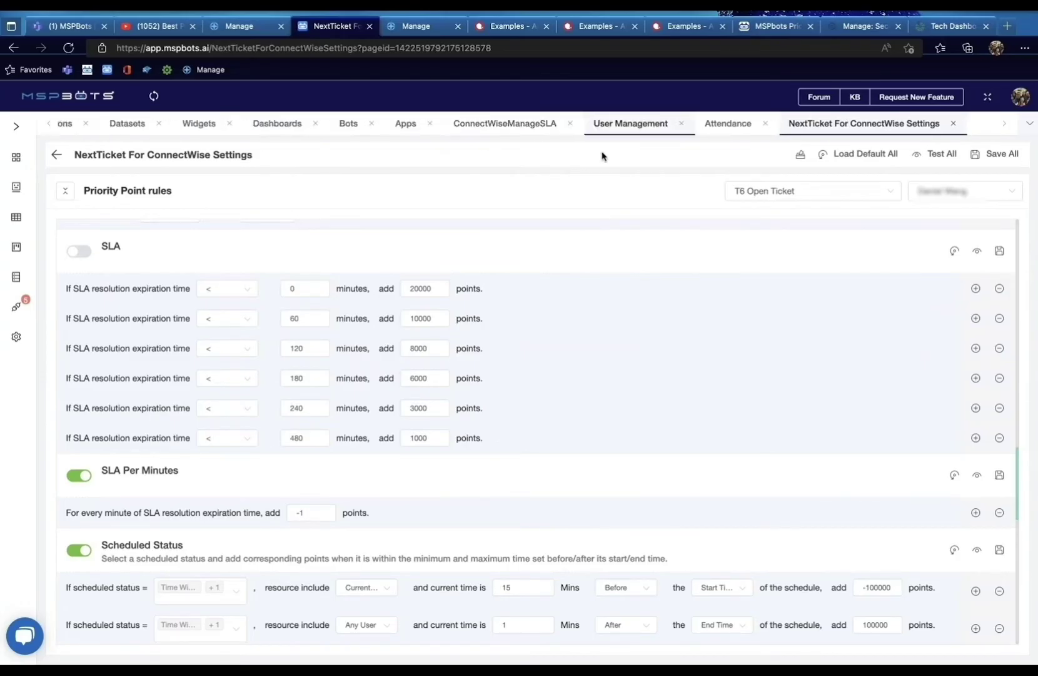
left_click(416, 128)
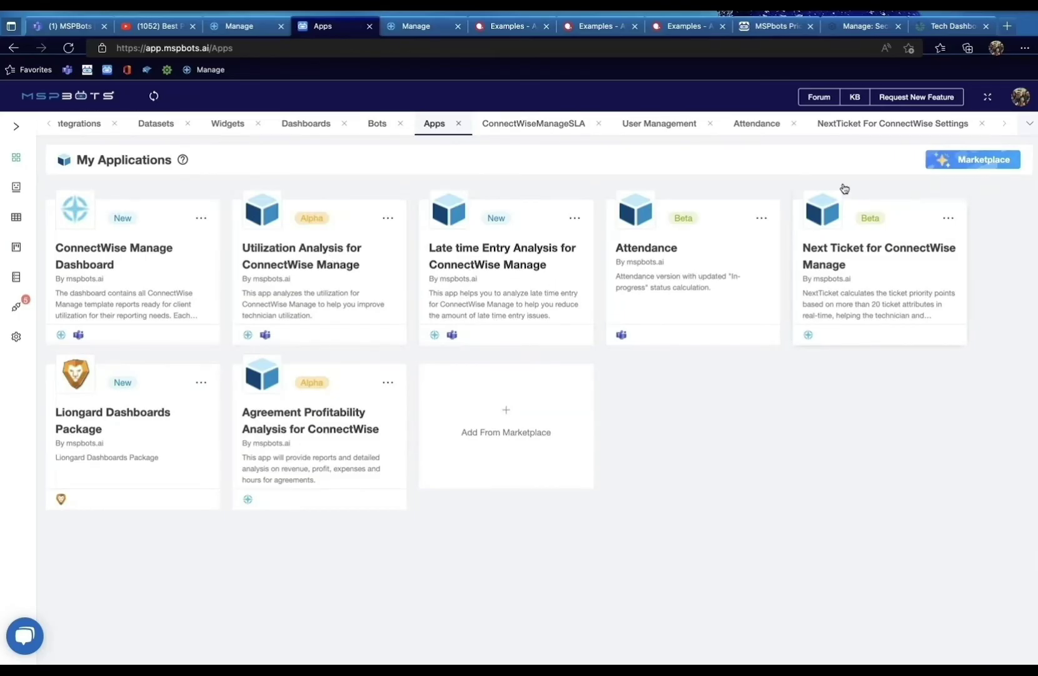
left_click(882, 123)
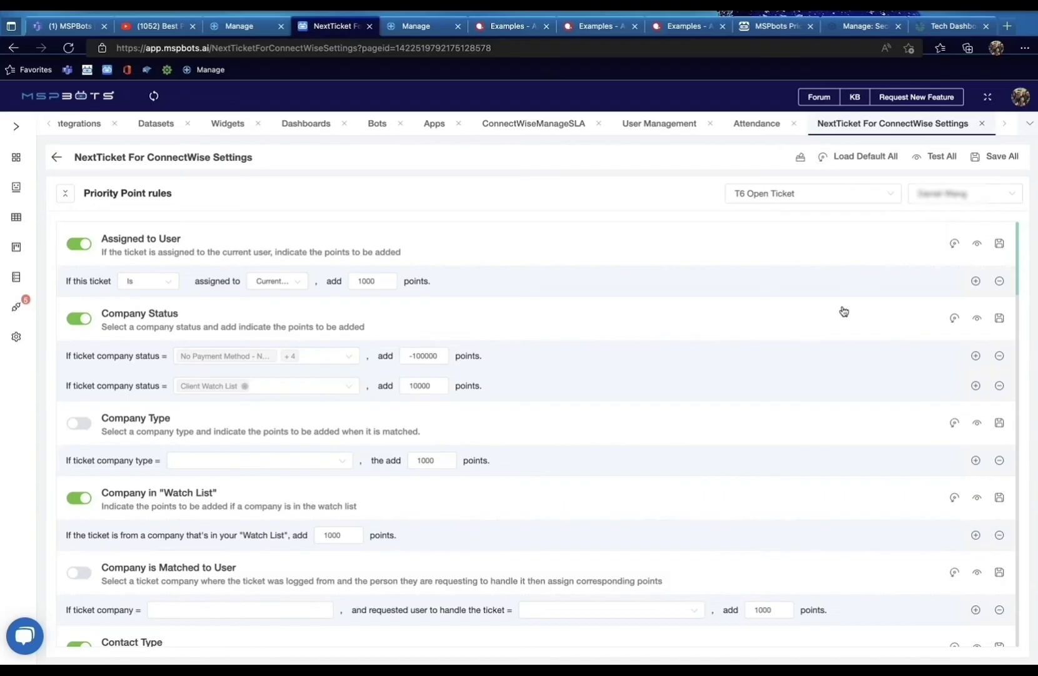
scroll(628, 411, "down", 8)
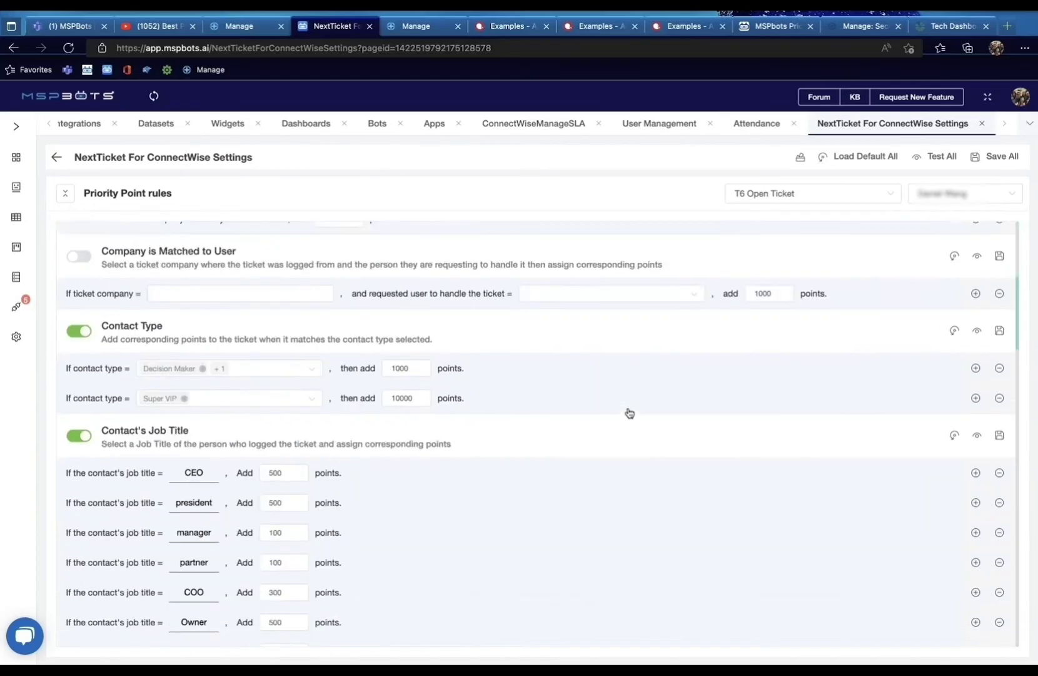
scroll(629, 412, "down", 15)
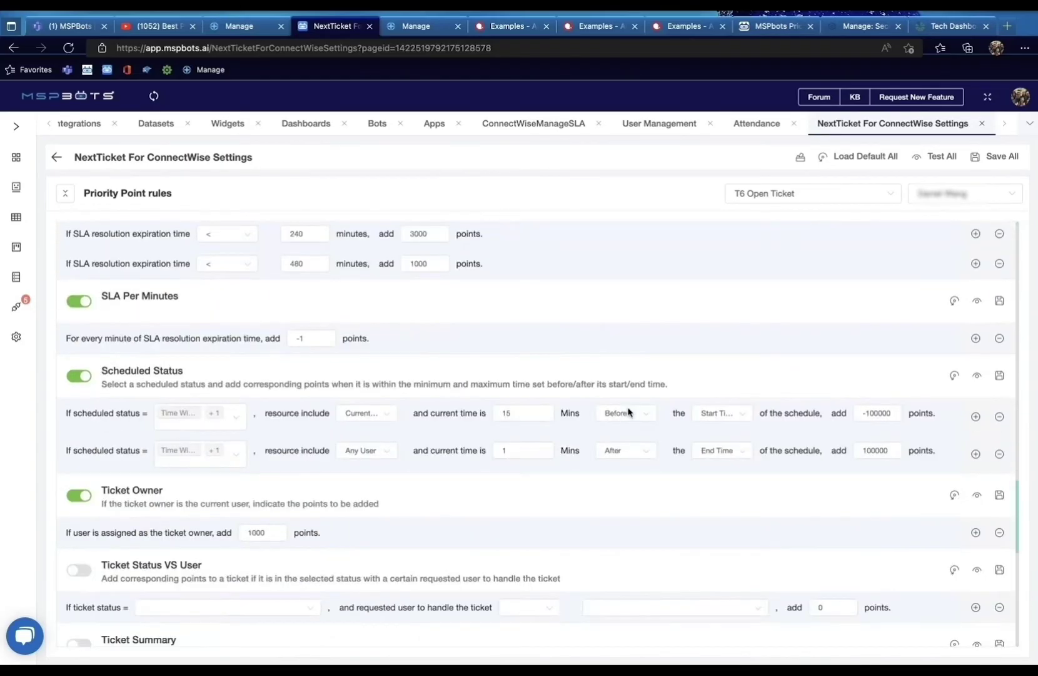
scroll(629, 411, "down", 1)
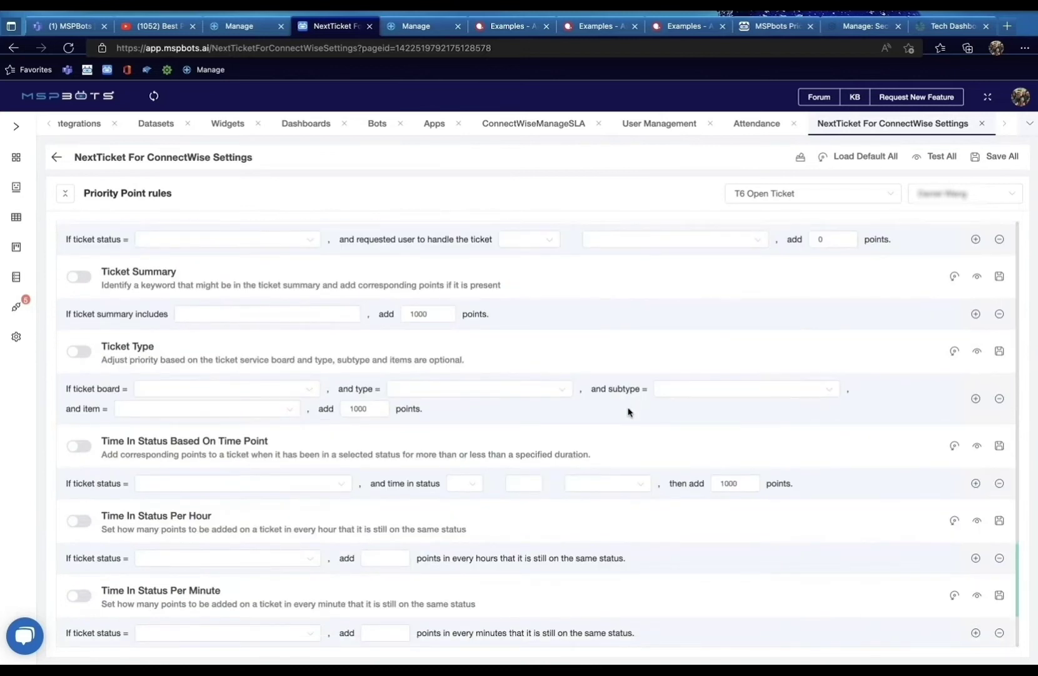
scroll(629, 411, "up", 20)
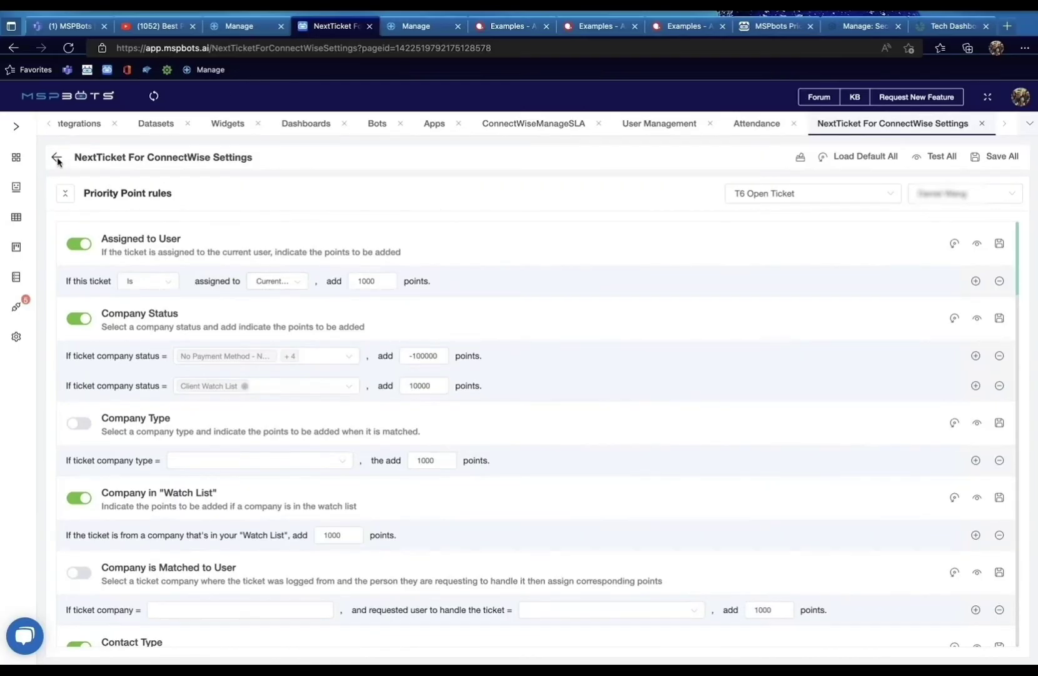
scroll(561, 362, "down", 4)
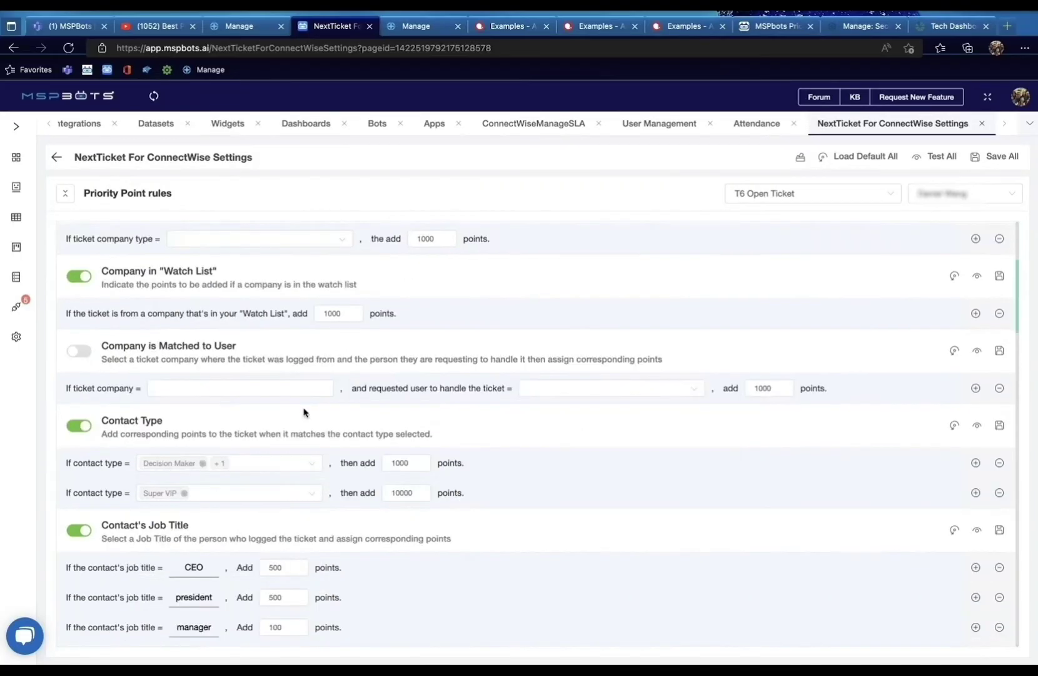
scroll(394, 503, "down", 1)
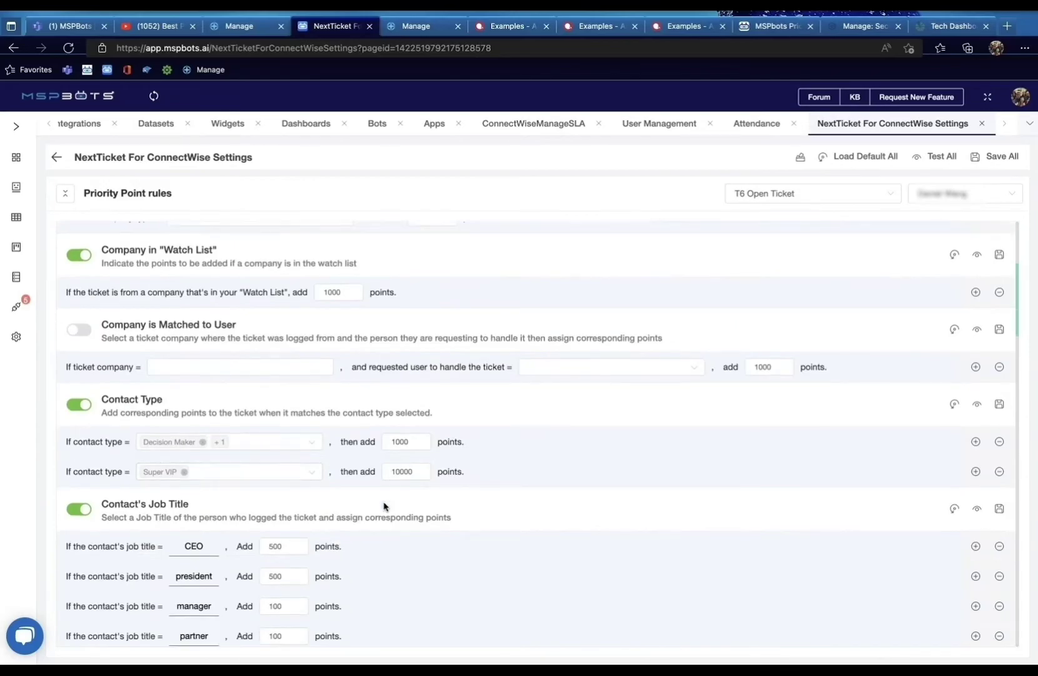
left_click(914, 158)
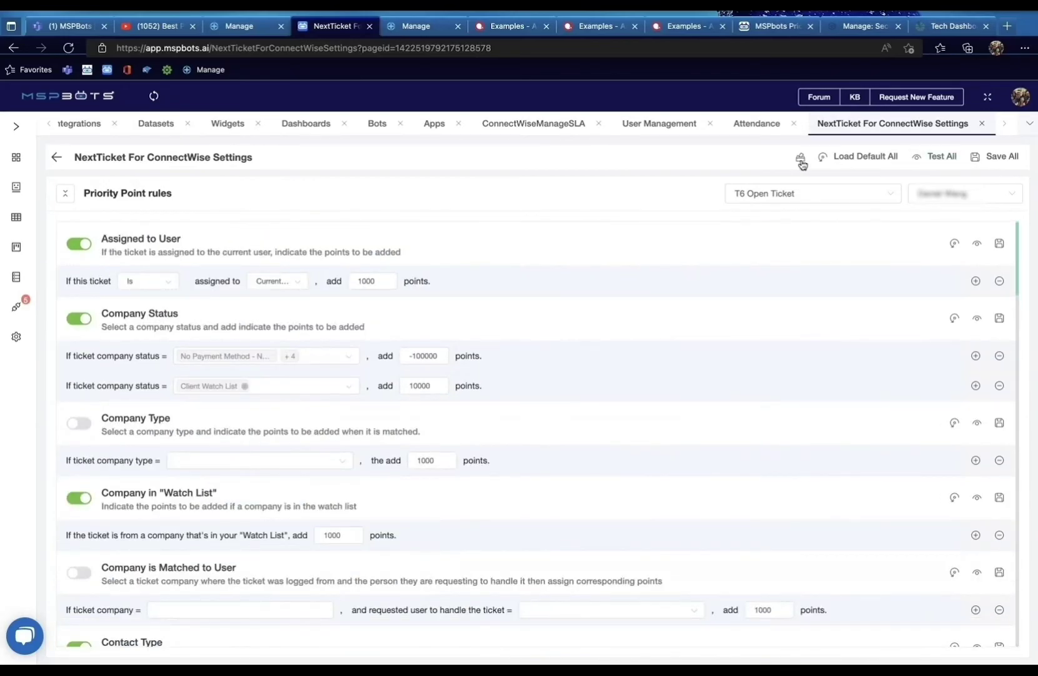
mouse_move(803, 165)
scroll(598, 364, "down", 10)
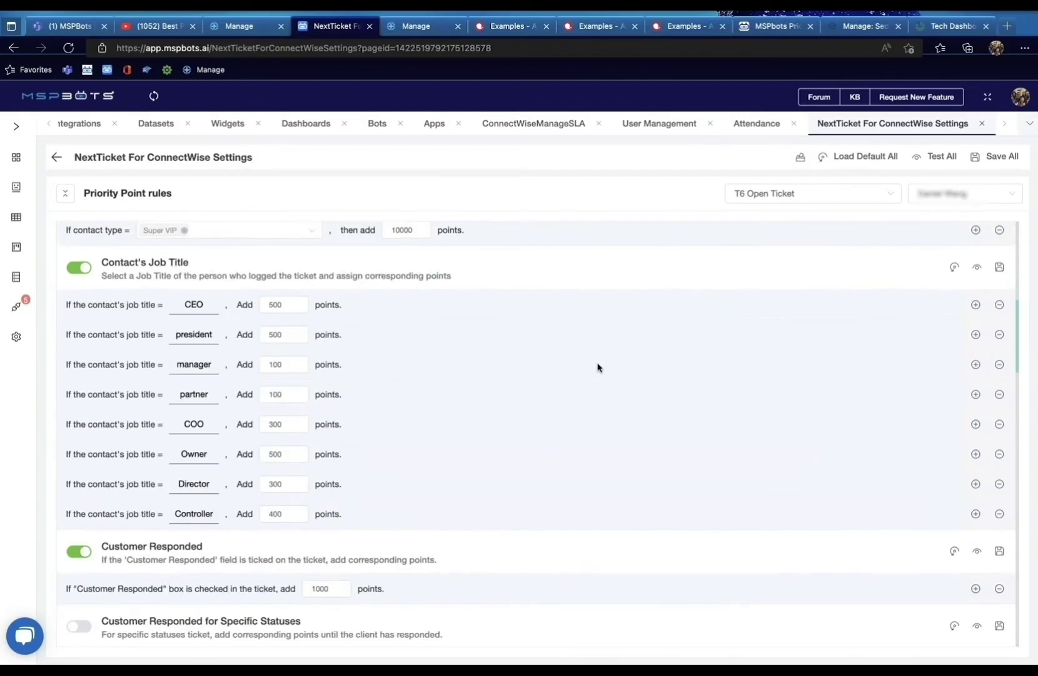
scroll(598, 366, "down", 15)
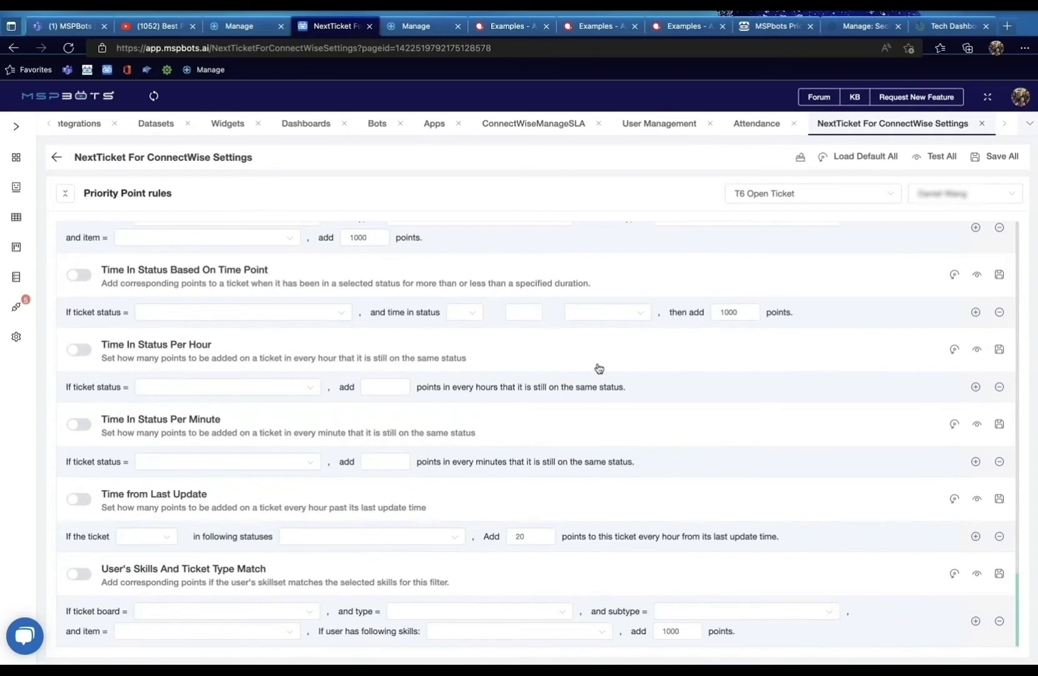
scroll(598, 368, "up", 15)
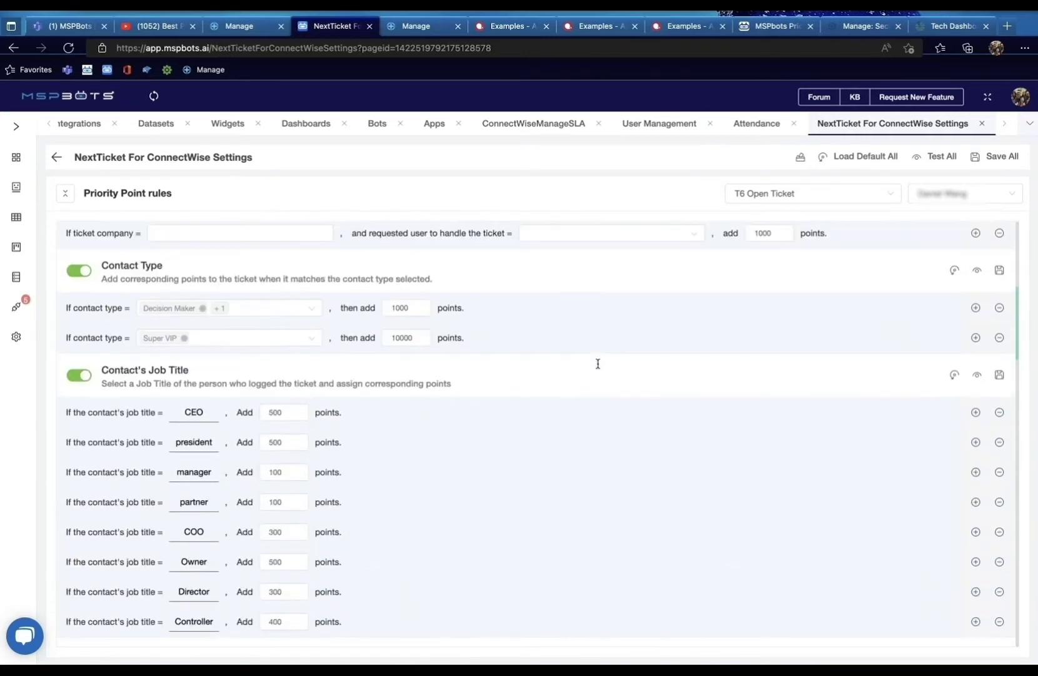
scroll(598, 365, "up", 6)
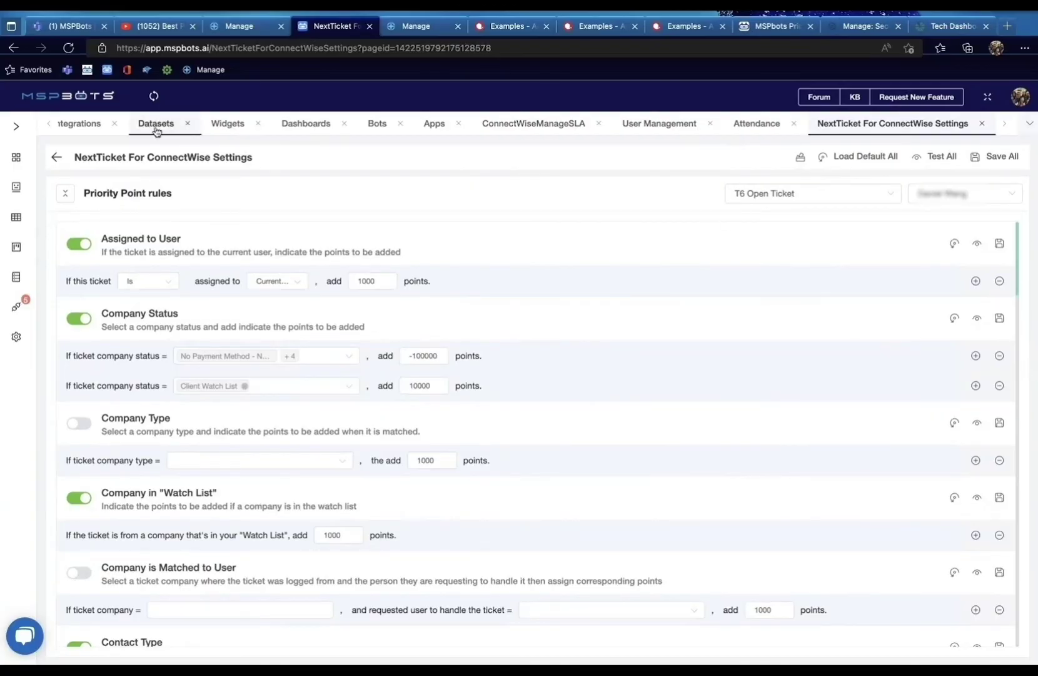
Step: Launch Next Ticket for ConnectWise Manage from the apps list, showing 50 ranked T6 Open Tickets
left_click(25, 157)
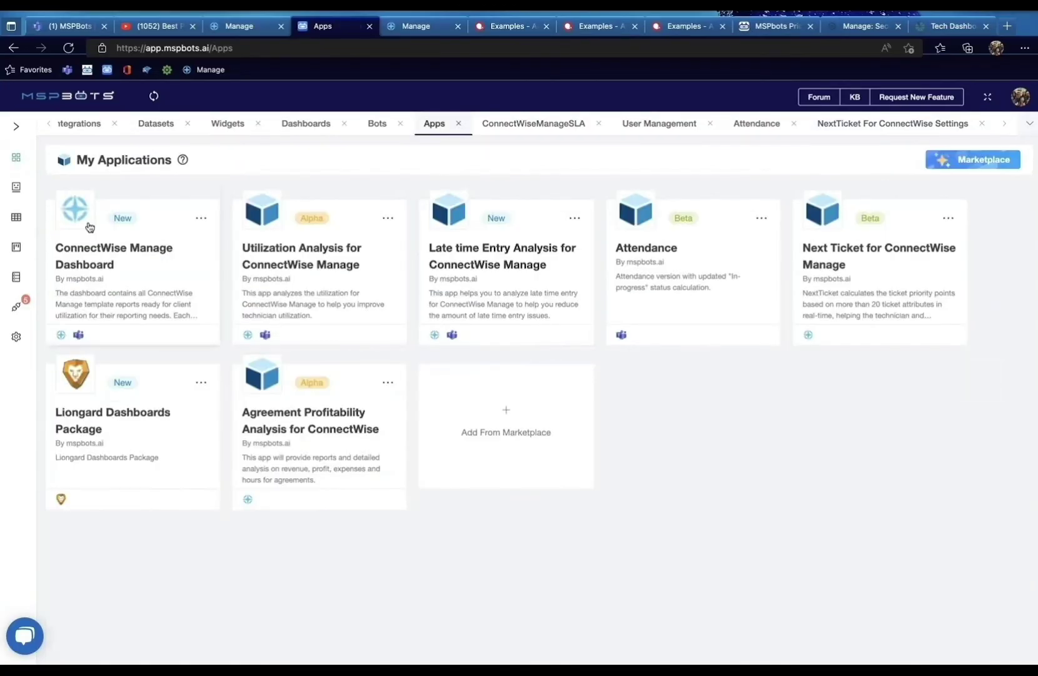
left_click(855, 252)
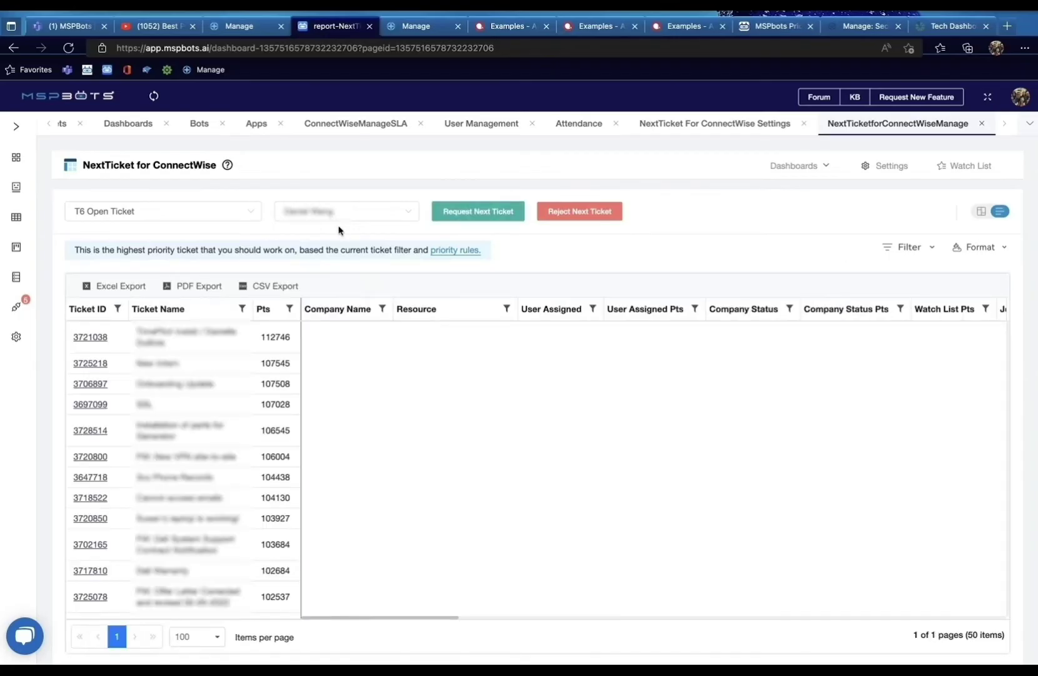
Step: Show ticket 3721038 as a detail card with Total Points, then return to the MSPBots Teams chat
left_click(982, 212)
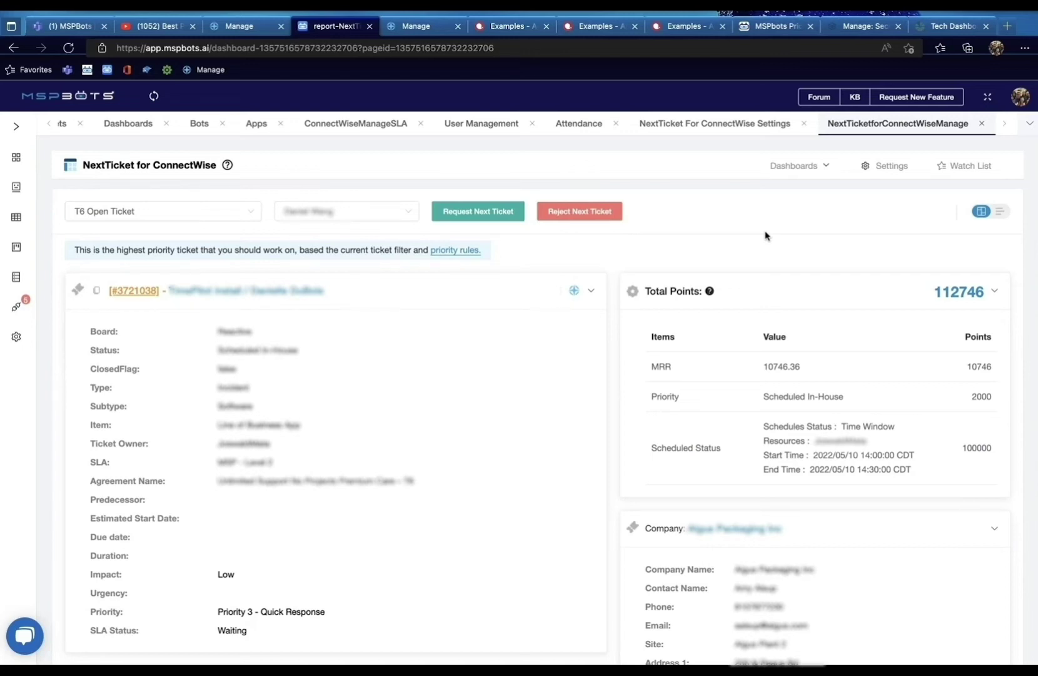
left_click(29, 22)
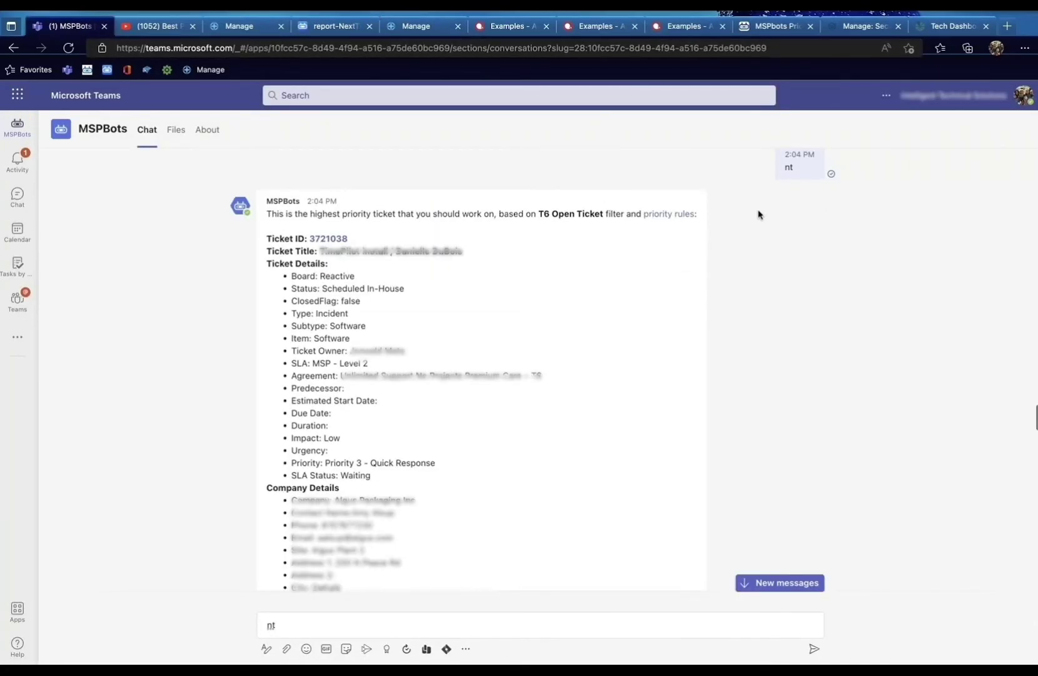
scroll(779, 257, "down", 1)
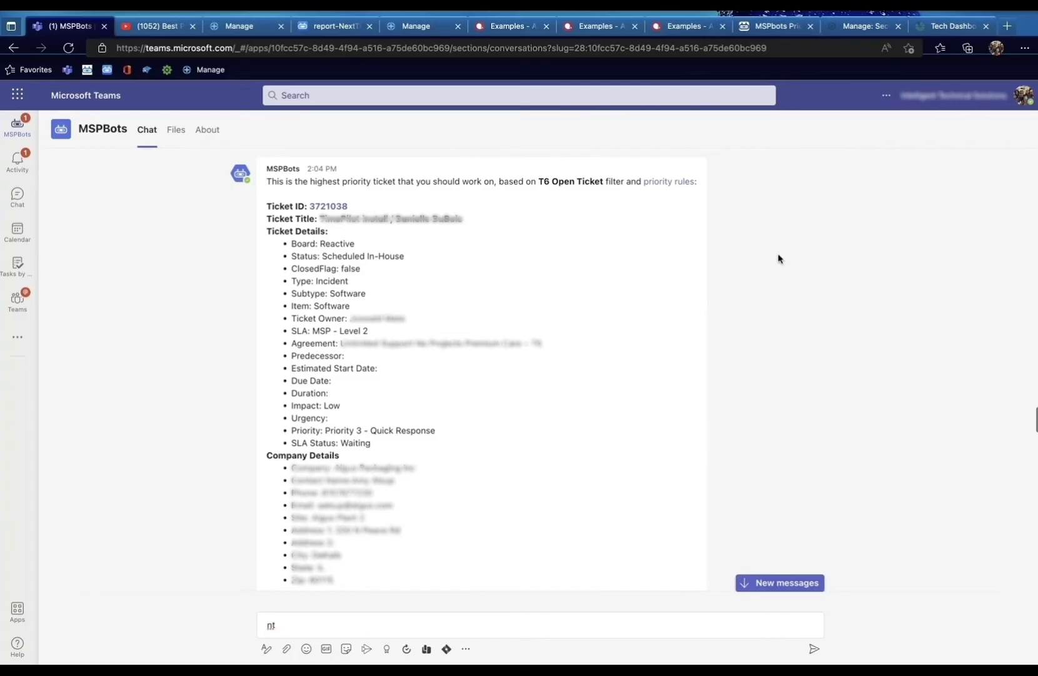
scroll(779, 258, "up", 1)
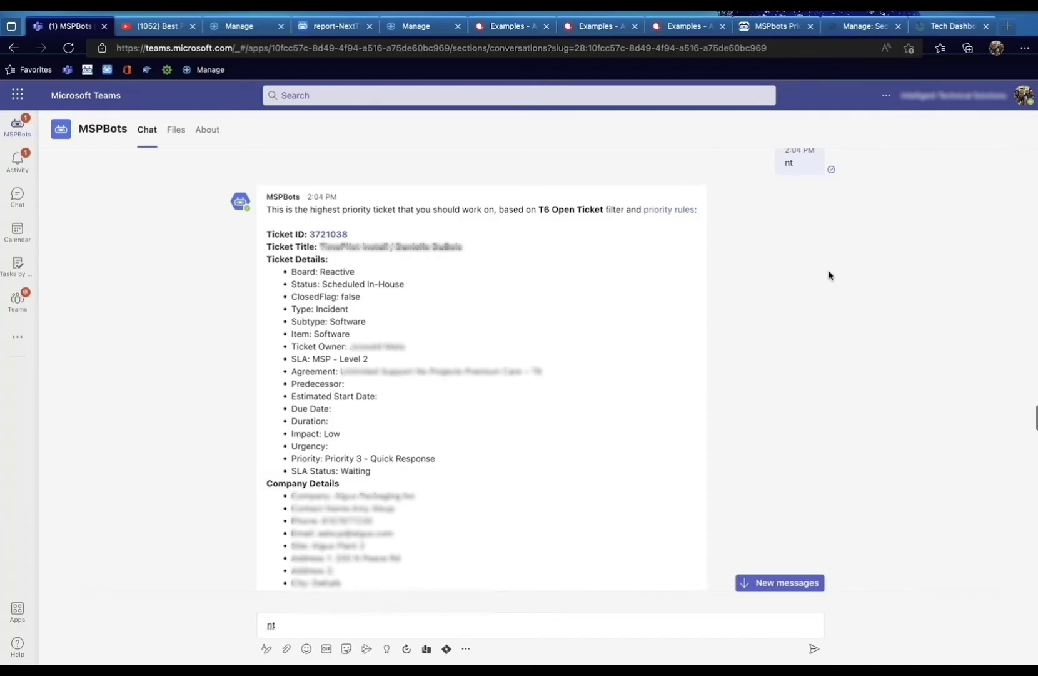
scroll(816, 294, "down", 1)
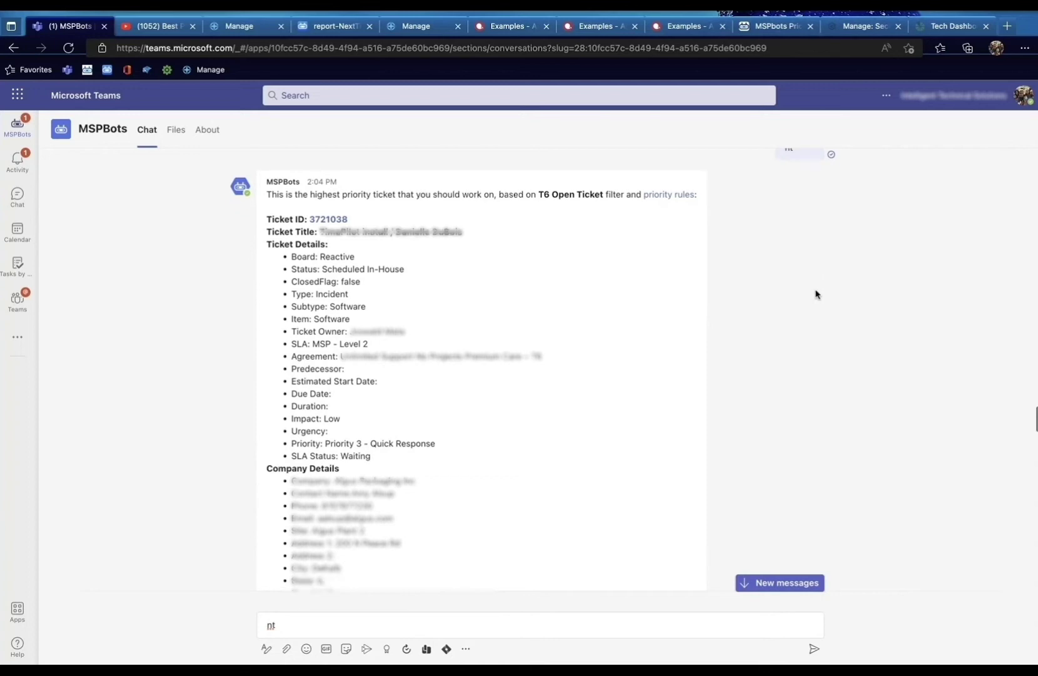
scroll(816, 294, "down", 1)
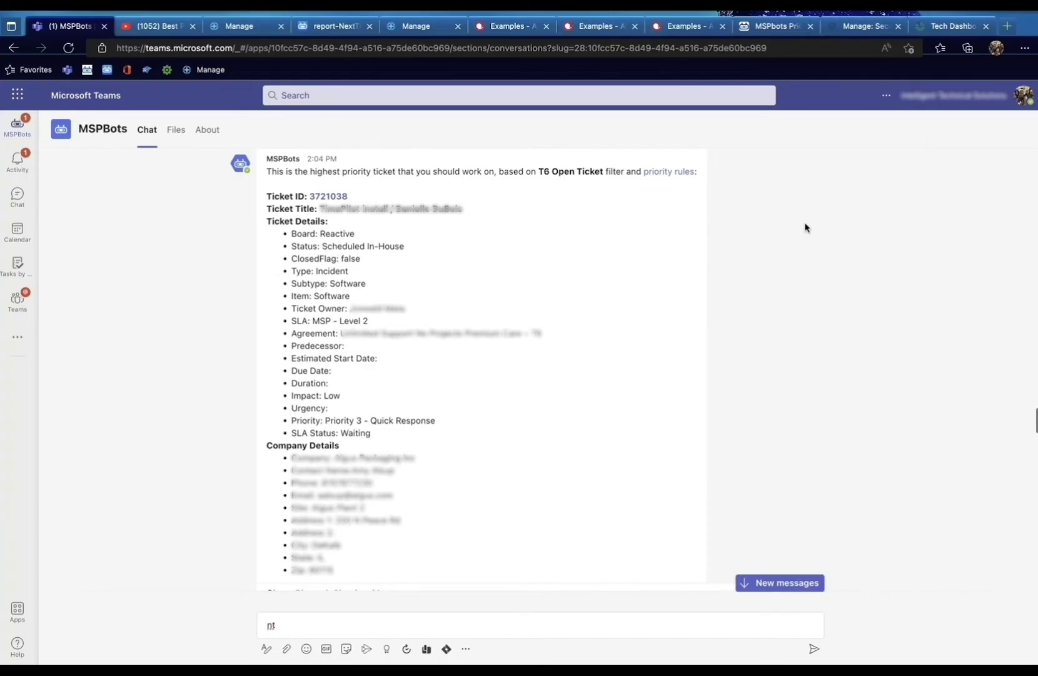
Step: Open the NextTicket rules and test Contact's Job Title, returning 50 tickets topped by 3725442
left_click(336, 29)
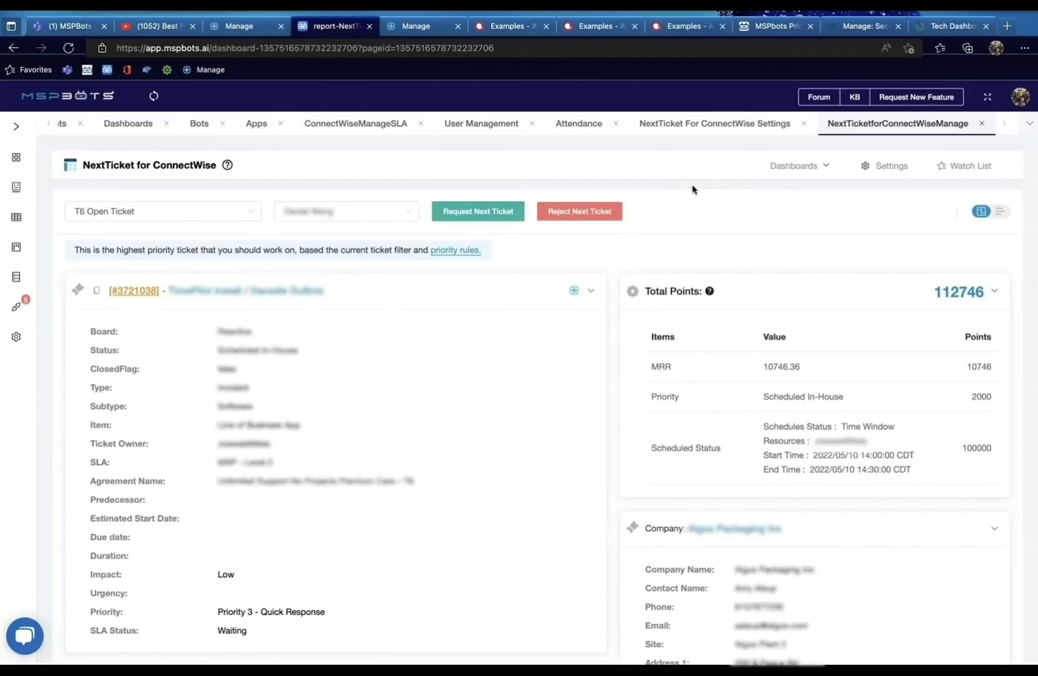
left_click(883, 165)
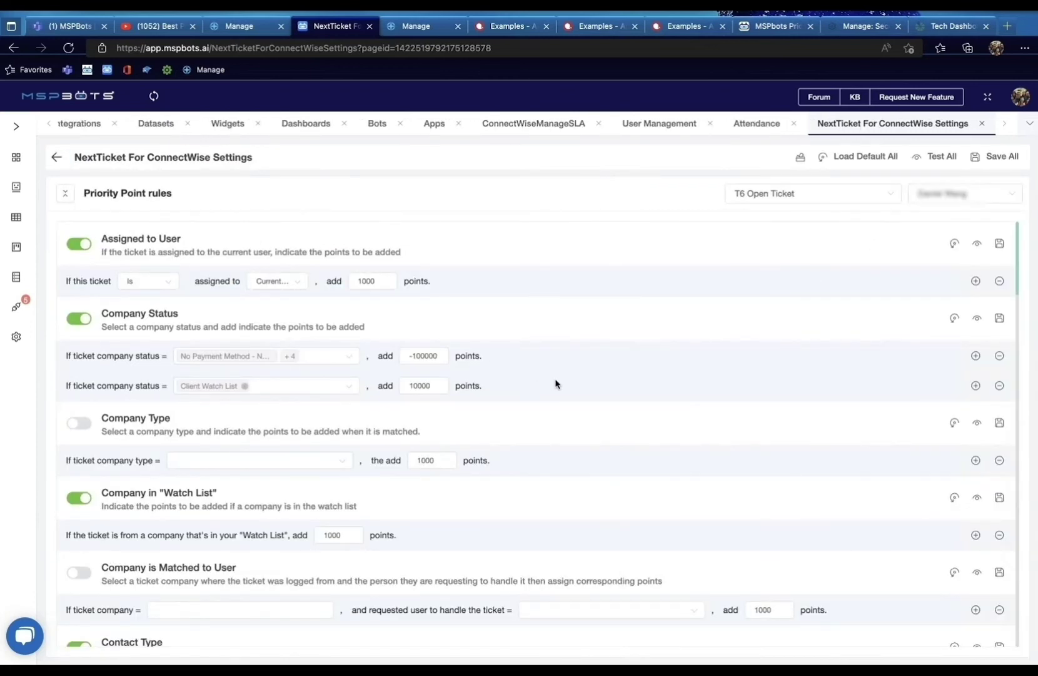
scroll(555, 383, "down", 5)
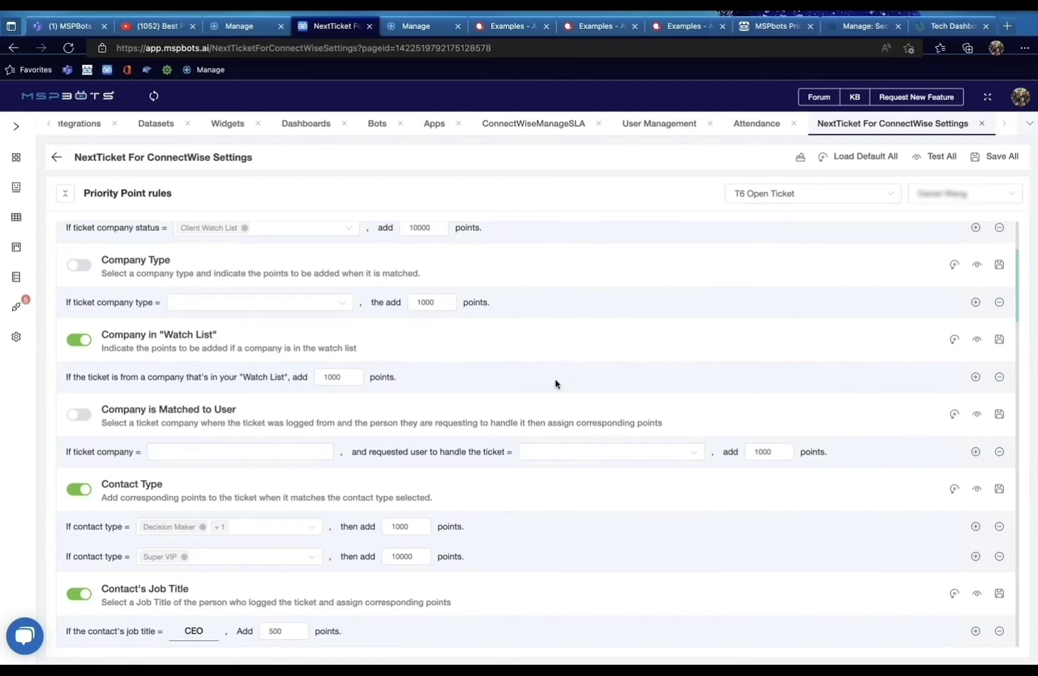
scroll(555, 384, "down", 5)
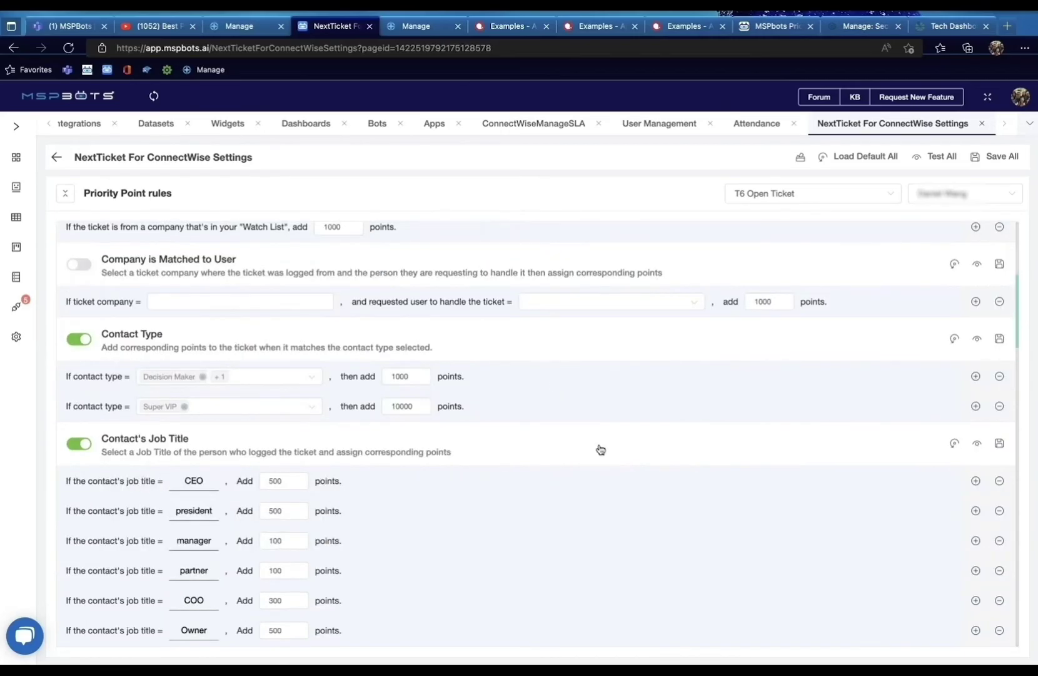
scroll(595, 480, "down", 3)
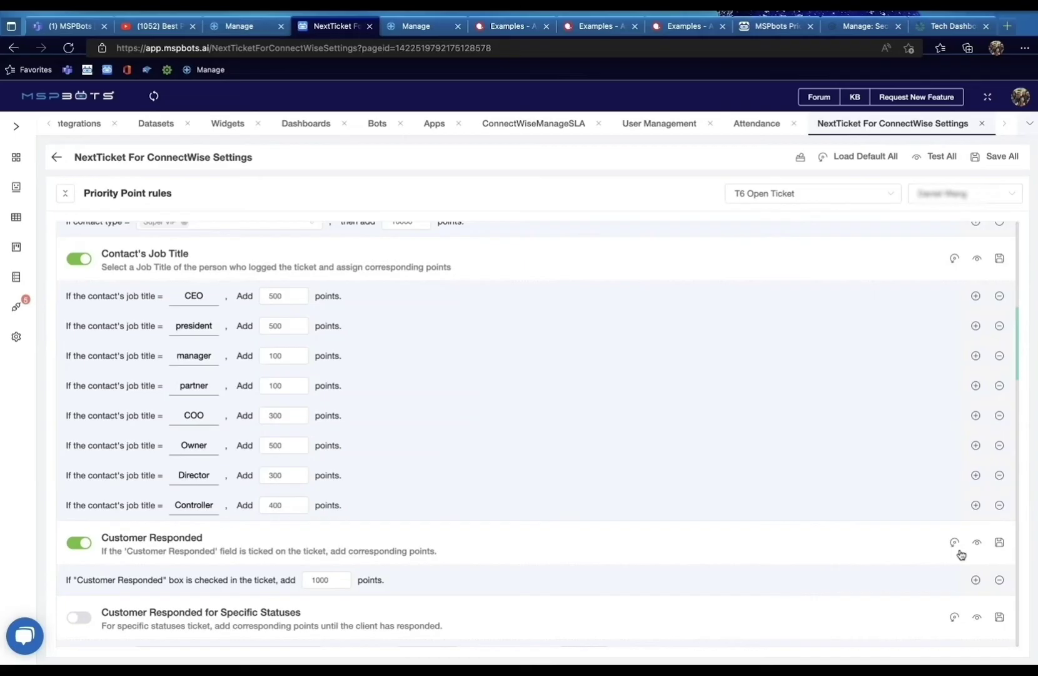
left_click(976, 258)
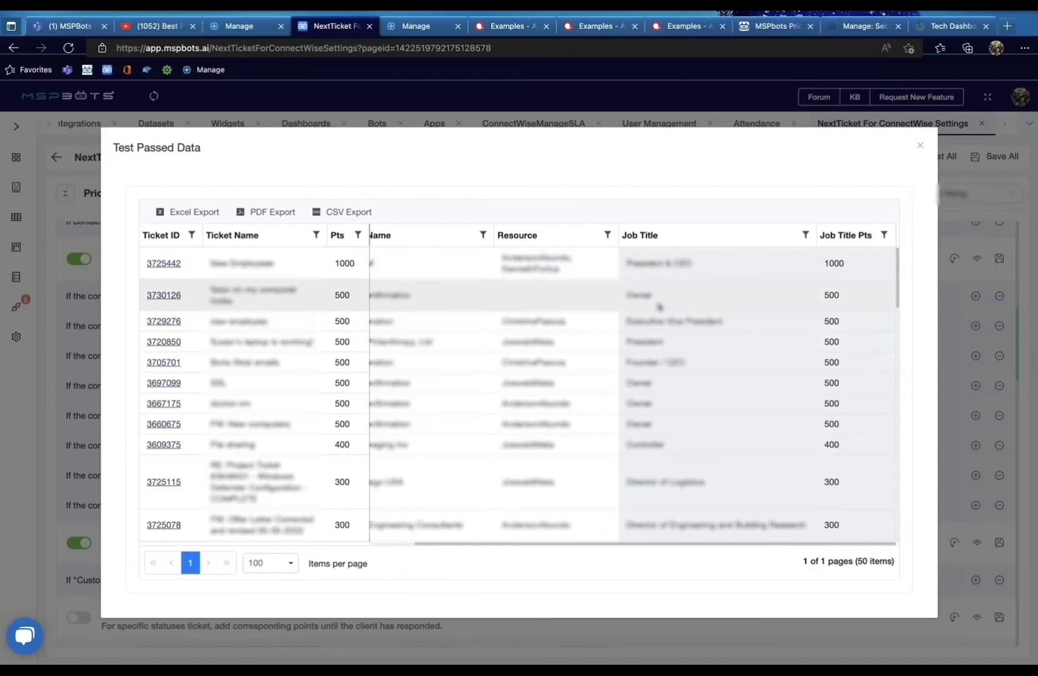
Step: Scroll through the 50 job-title test tickets and select the last ticket's Job Title text
scroll(731, 368, "down", 2)
scroll(731, 368, "down", 10)
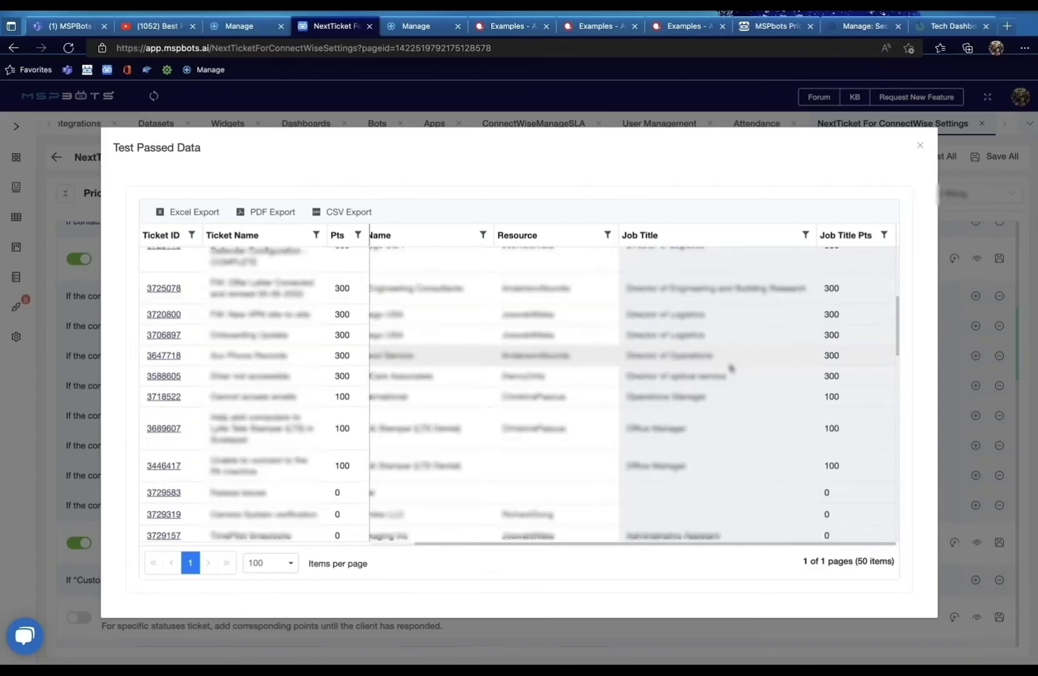
scroll(731, 368, "up", 3)
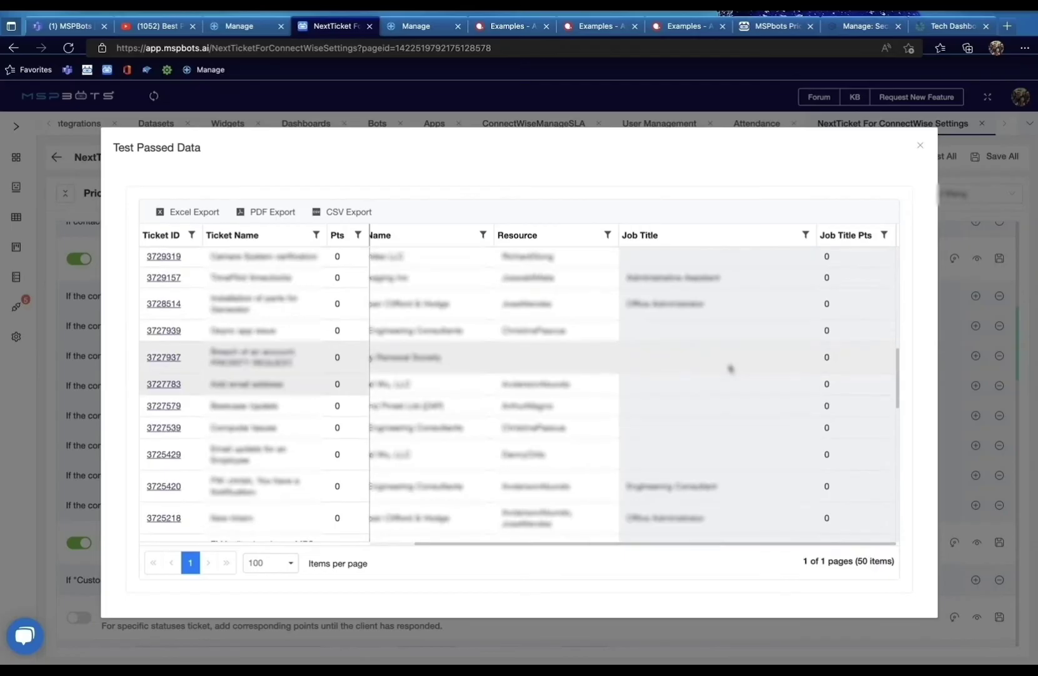
scroll(679, 334, "down", 5)
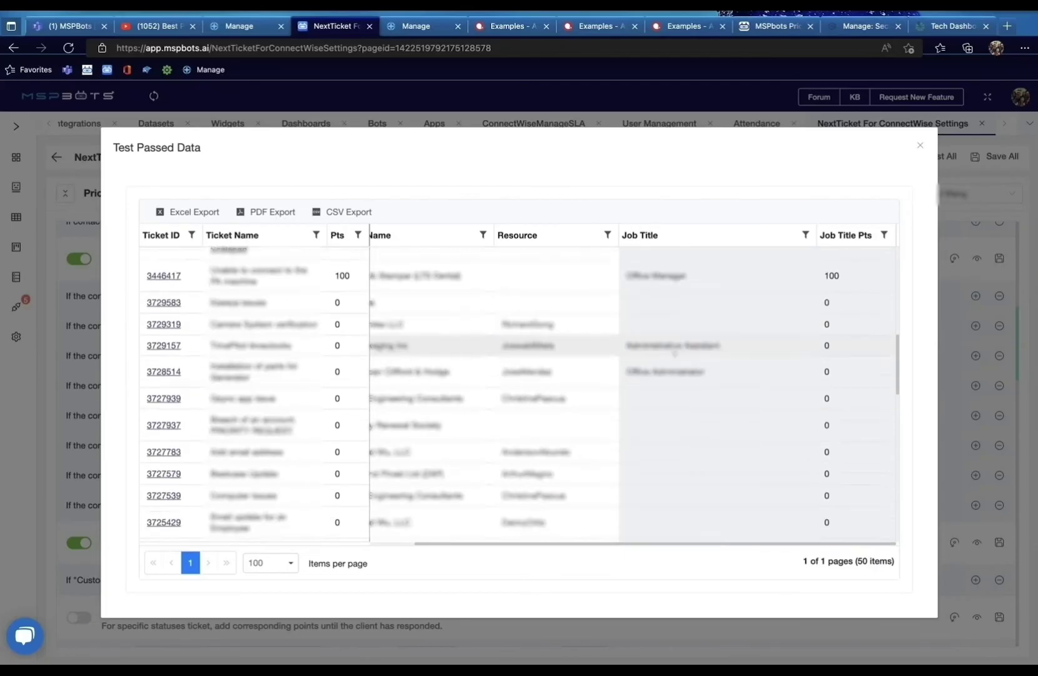
scroll(693, 430, "down", 3)
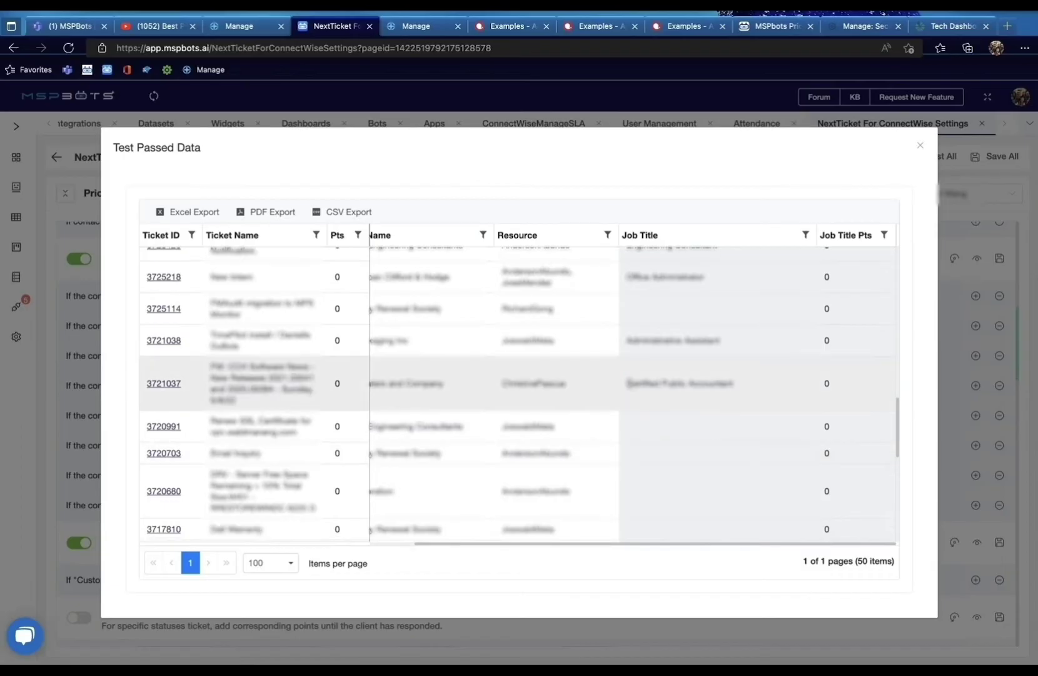
scroll(718, 408, "down", 4)
scroll(720, 408, "down", 4)
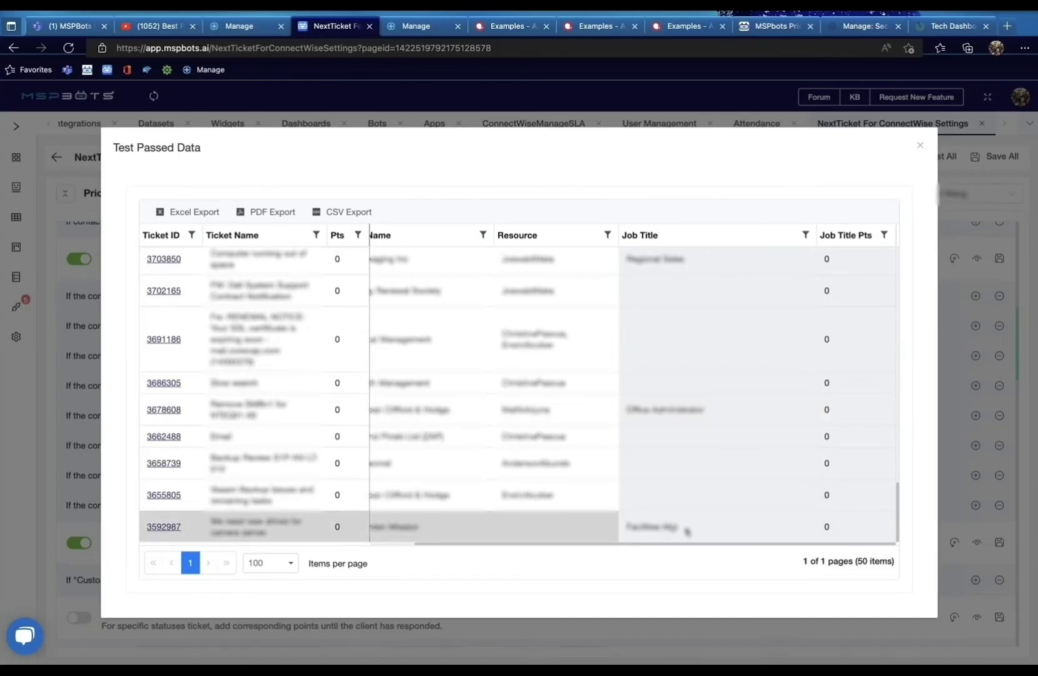
left_click_drag(679, 529, 625, 531)
left_click_drag(703, 532, 621, 529)
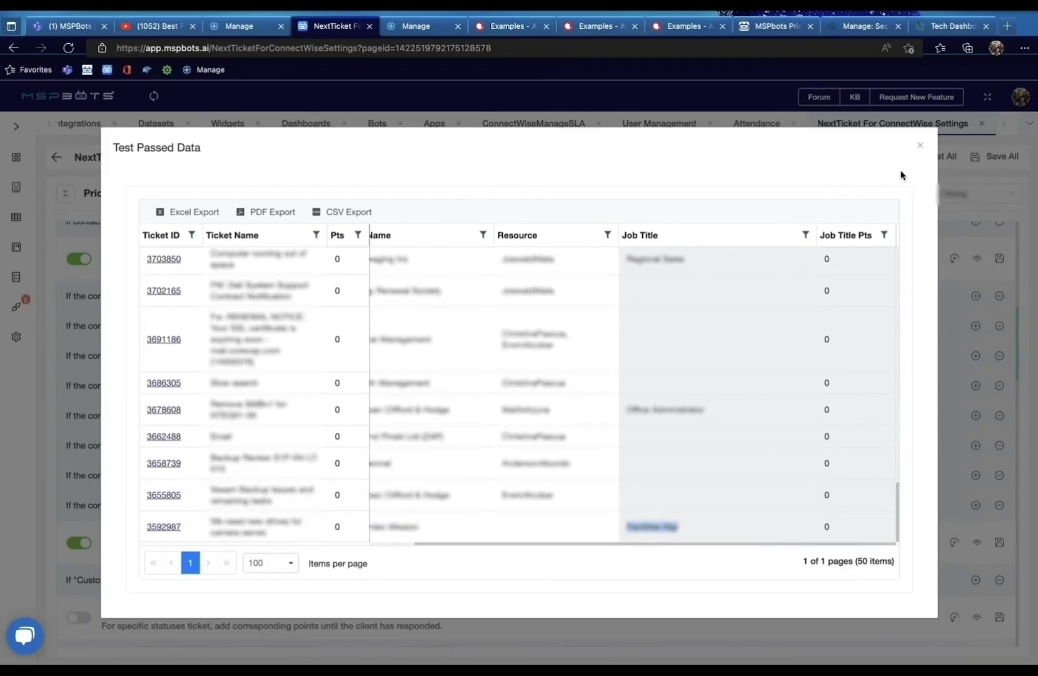
Step: Close the test results and add a blank job-title rule below Controller
left_click(920, 146)
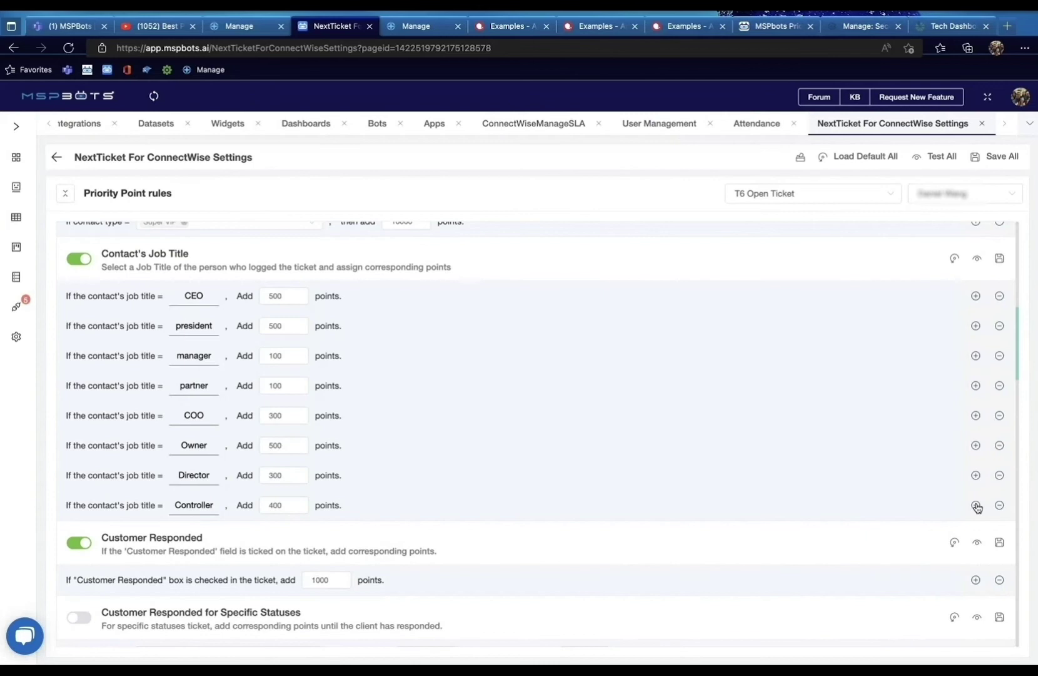
left_click(976, 505)
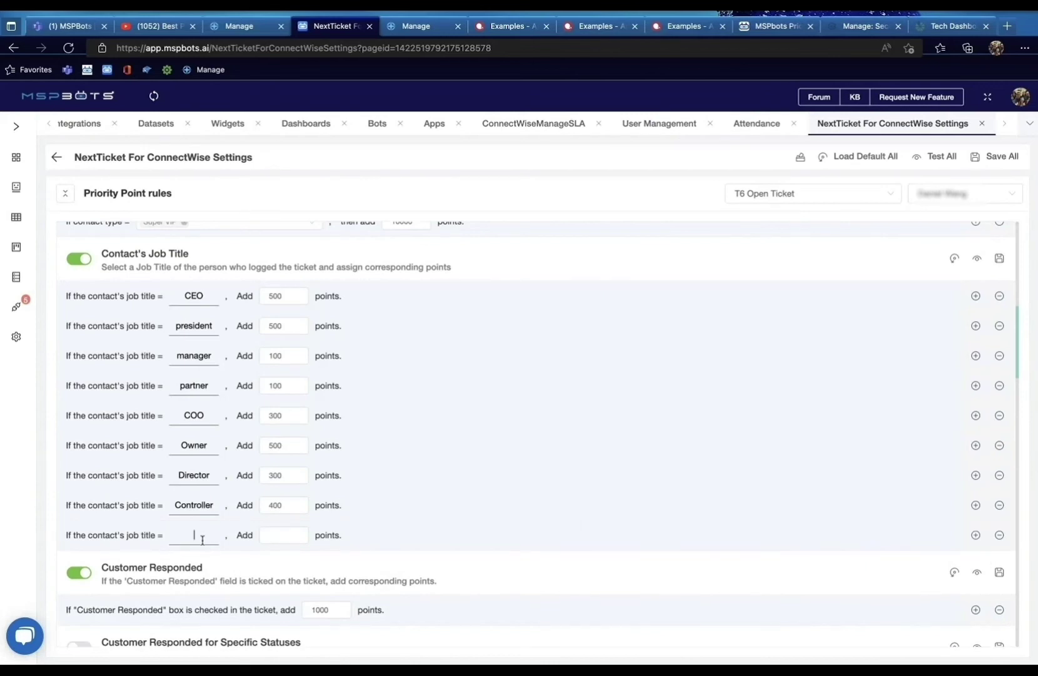
left_click(270, 536)
Step: Check the president rule's 500 points and the partner rule's 100 points
left_click(276, 325)
left_click(274, 384)
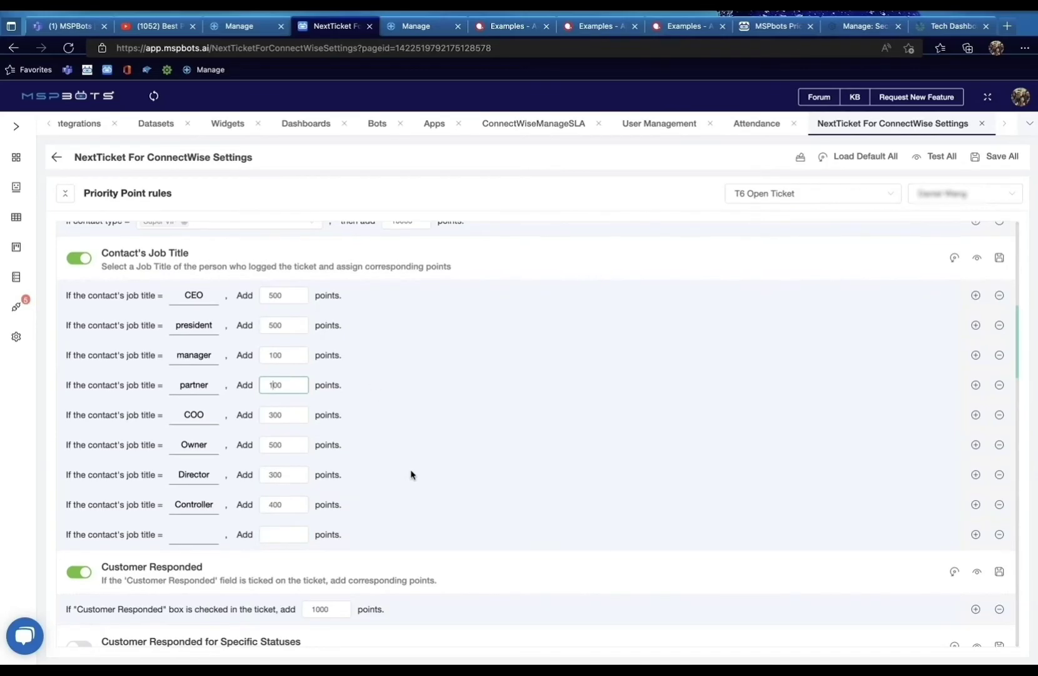
scroll(411, 474, "down", 3)
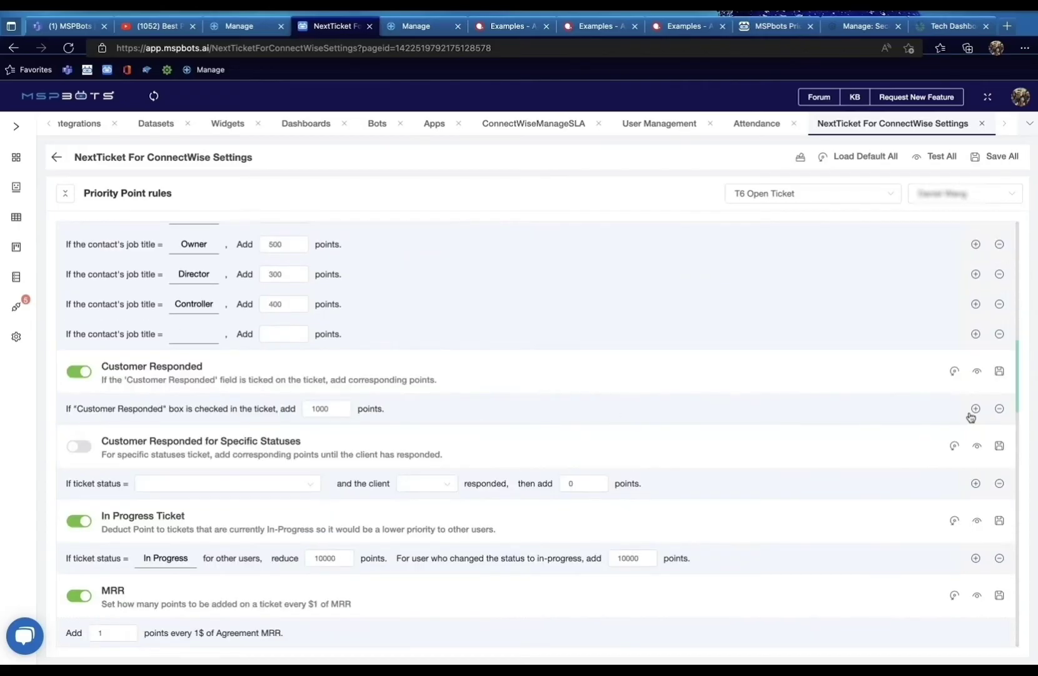
scroll(970, 383, "up", 10)
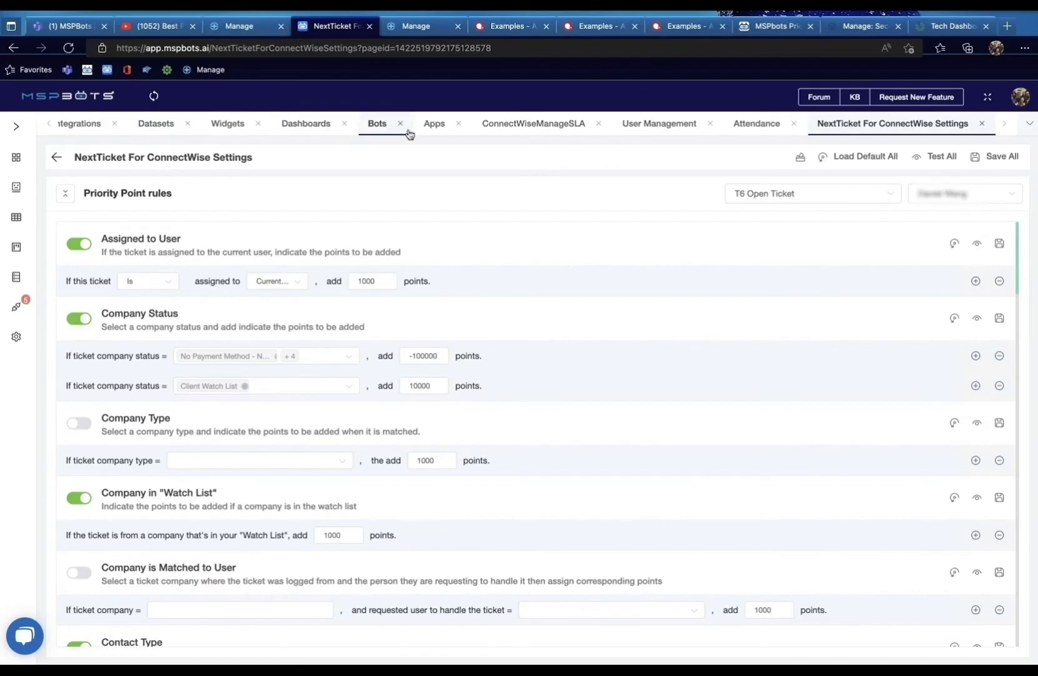
Step: Open the NextTicket for ConnectWise Manage app from the Apps list
left_click(436, 128)
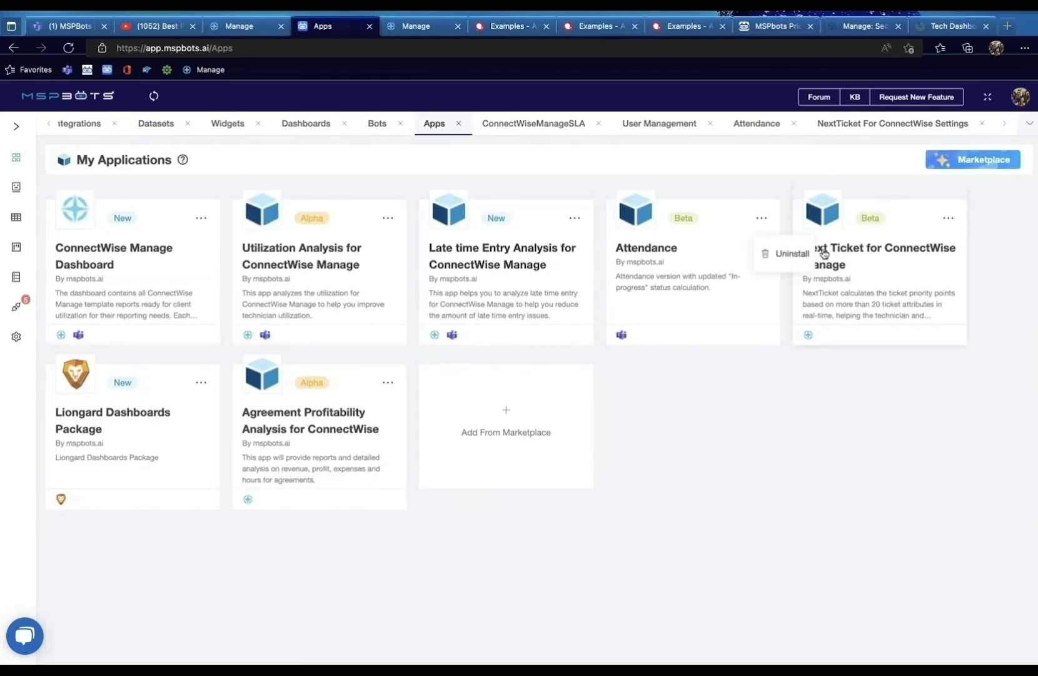
left_click(825, 253)
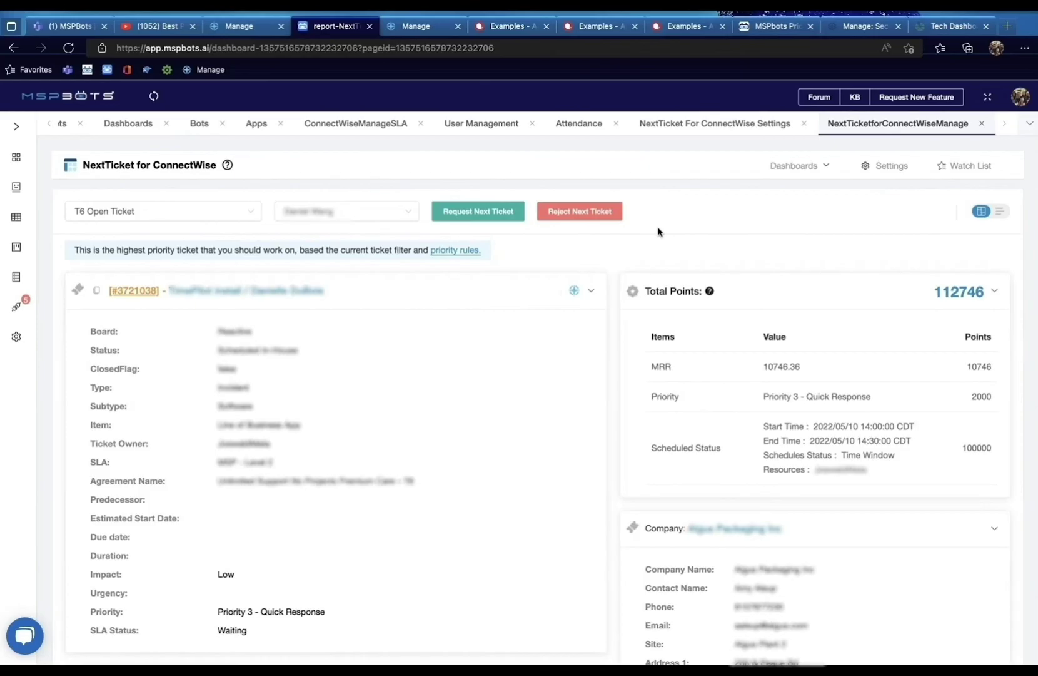
left_click(567, 213)
left_click(435, 243)
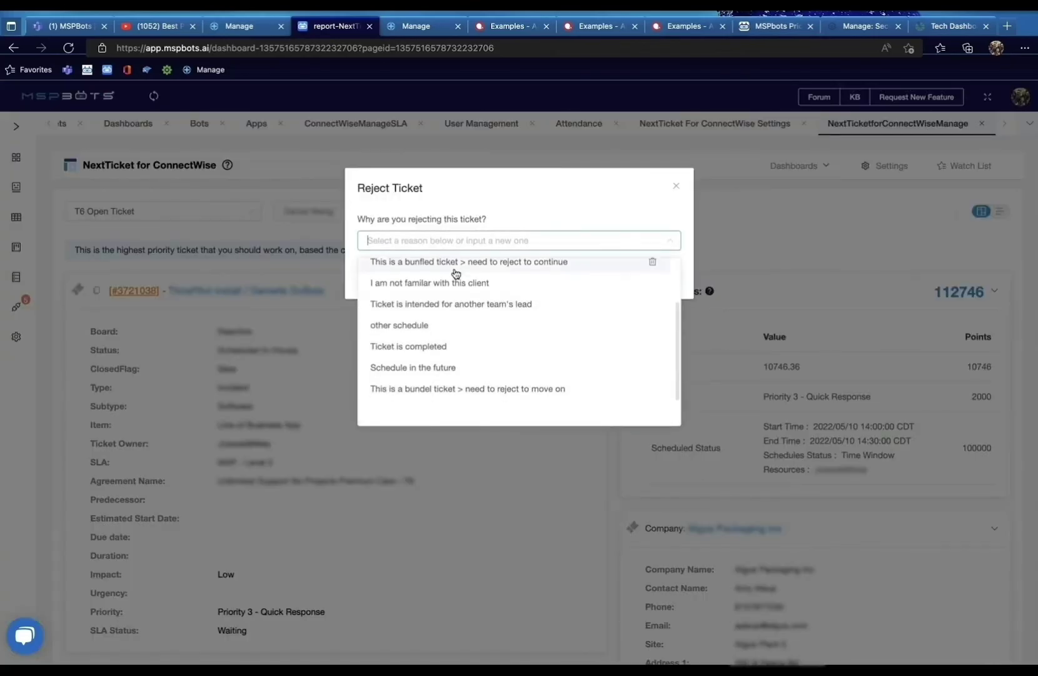
scroll(447, 276, "down", 1)
scroll(447, 275, "up", 1)
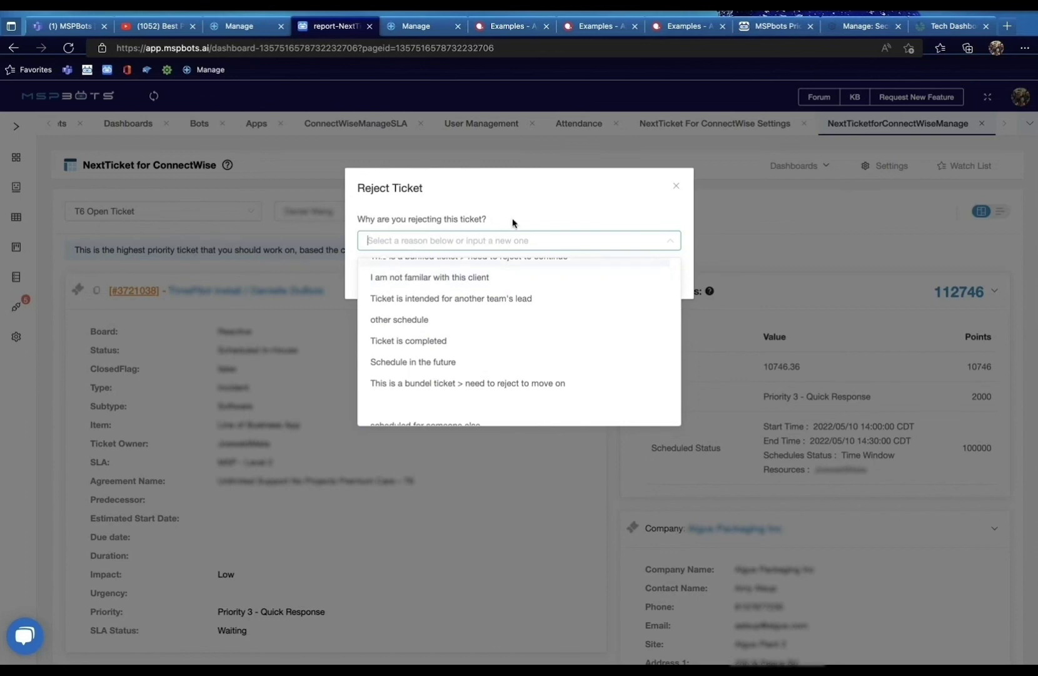
left_click(591, 210)
left_click(676, 187)
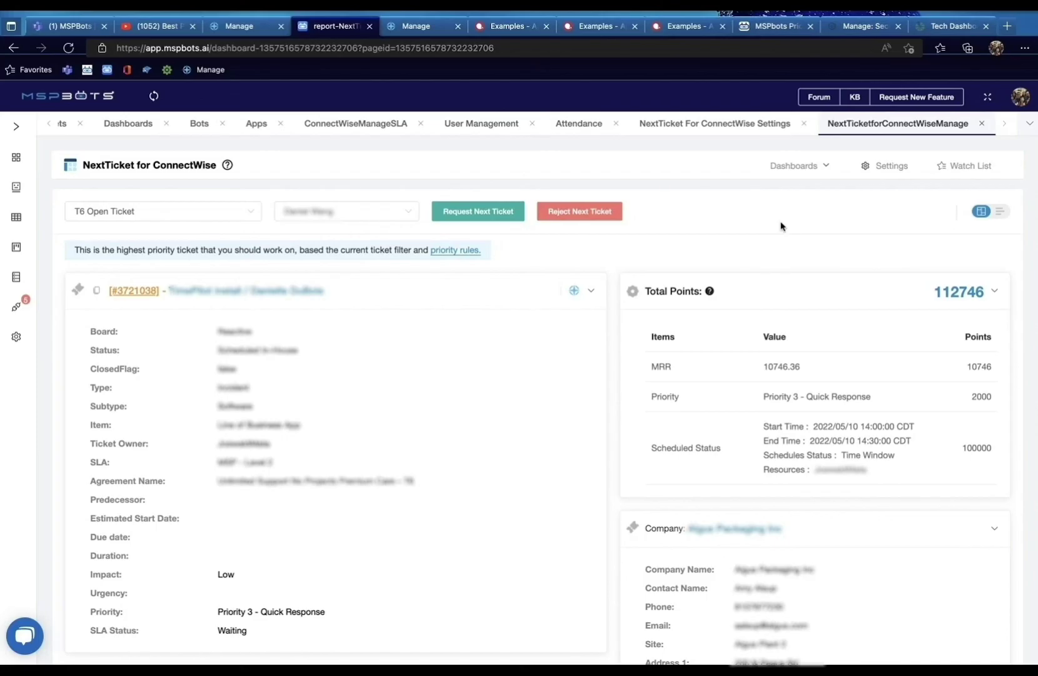
Step: Open NextTicket Settings and review the priority rules, including 10000 points for Super VIP contacts
left_click(891, 164)
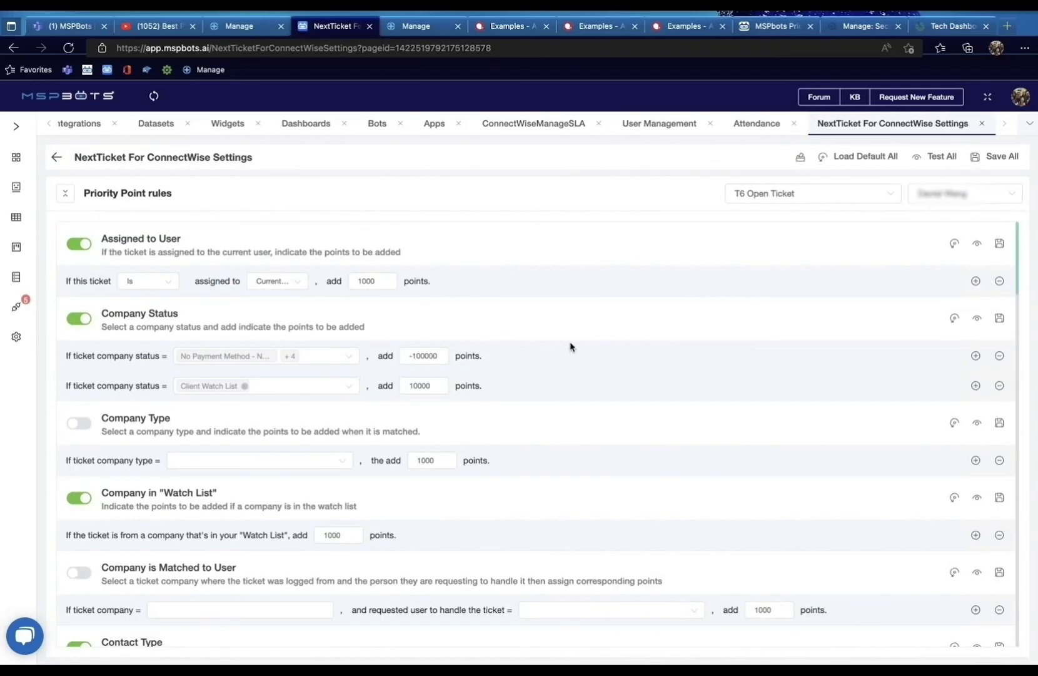
scroll(219, 526, "down", 4)
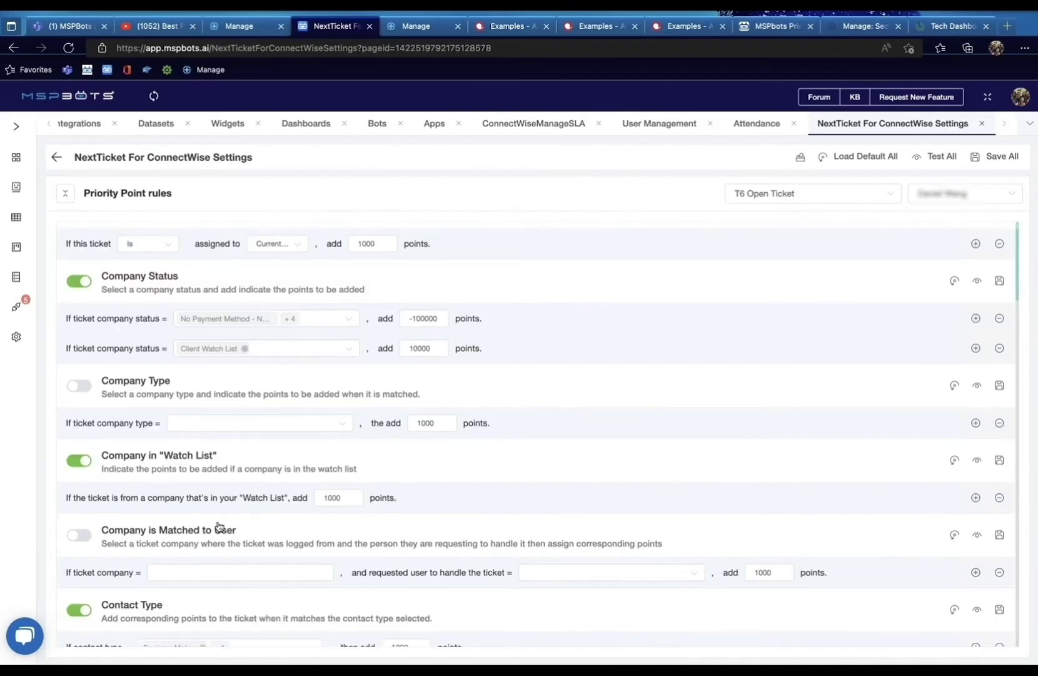
scroll(219, 527, "down", 3)
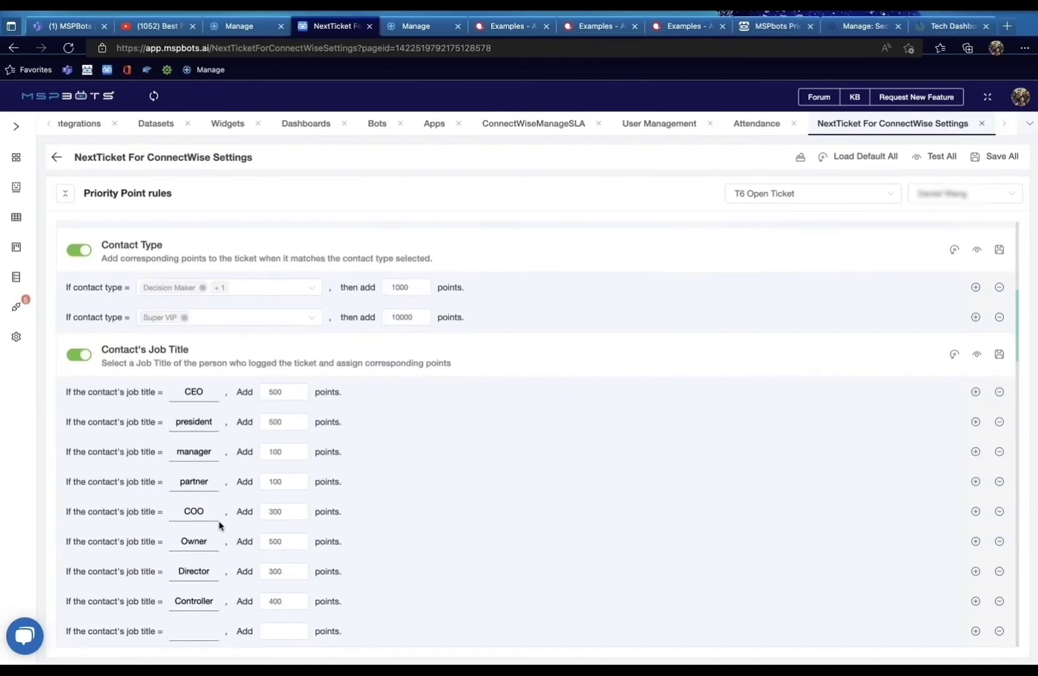
scroll(219, 525, "up", 7)
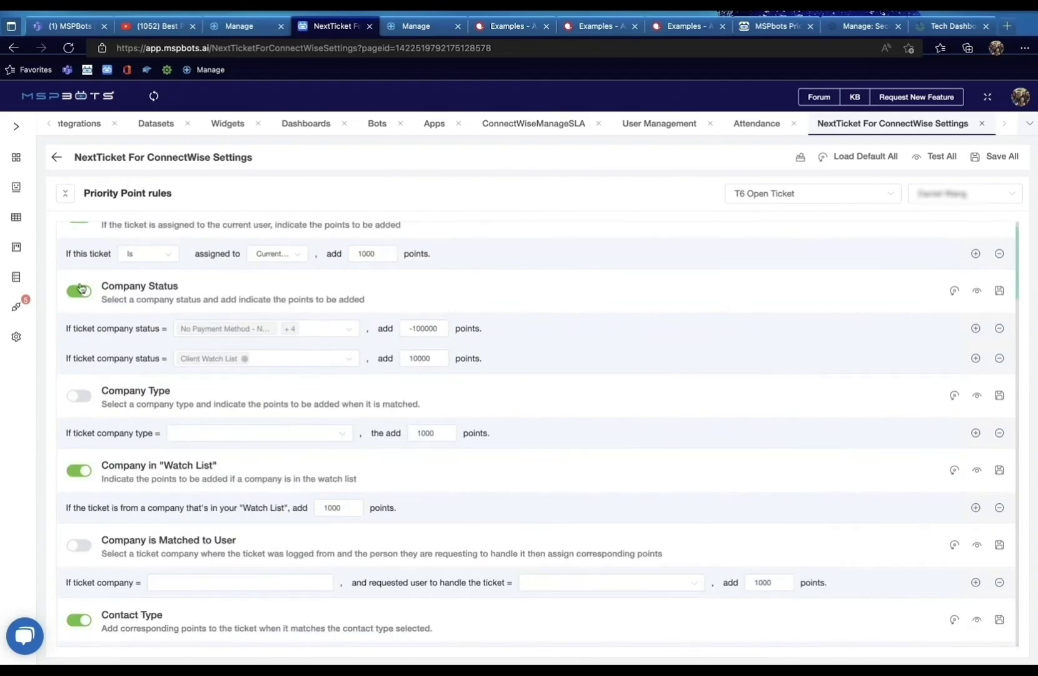
scroll(79, 291, "up", 1)
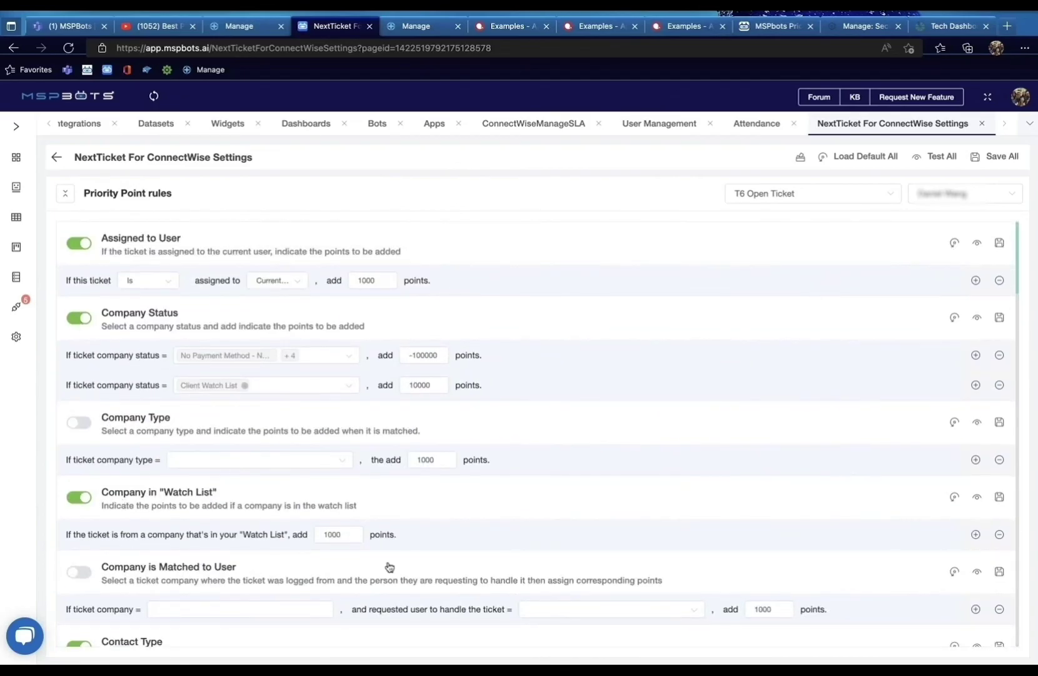
scroll(390, 565, "down", 3)
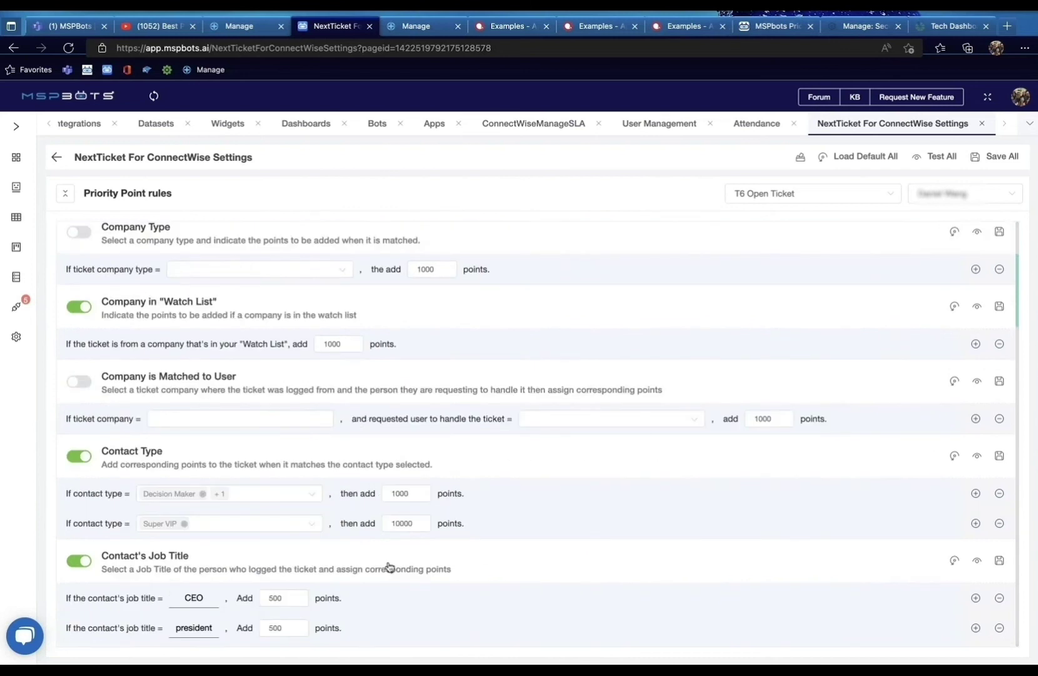